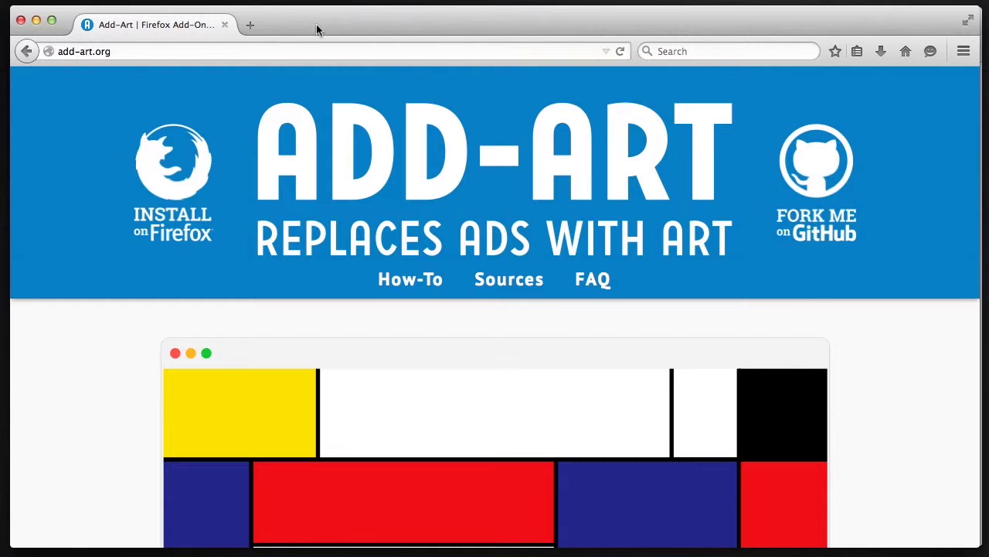
Install Adblock Plus from the required add-ons list on Add-Art's Firefox install page
{"action": "key", "text": "super+r"}
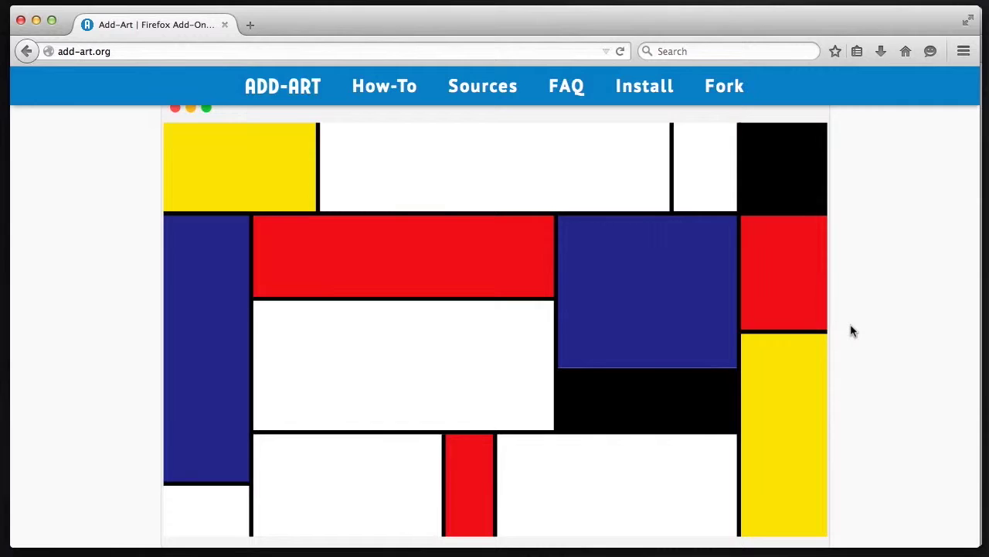
{"action": "scroll", "coordinate": [851, 329], "scroll_direction": "up", "scroll_amount": 5}
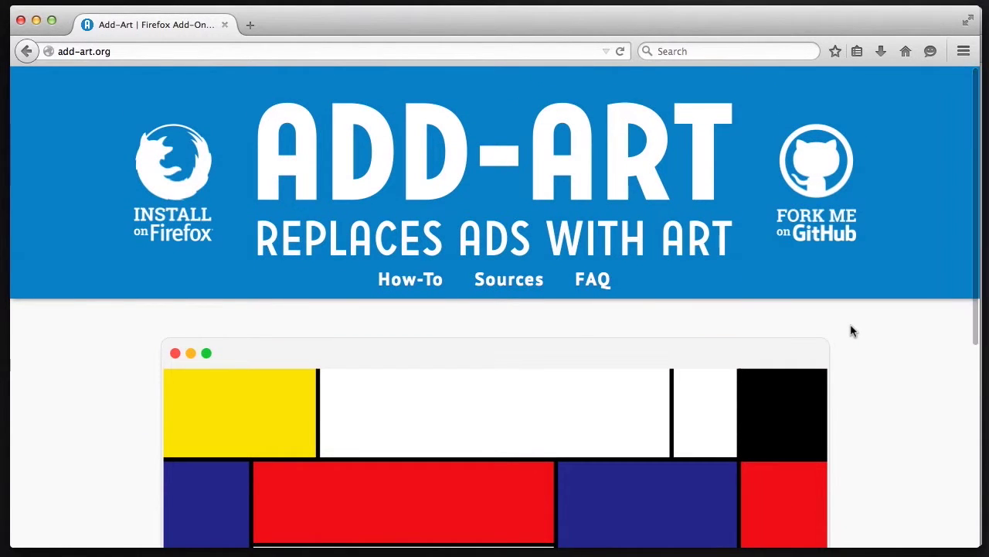
{"action": "left_click", "coordinate": [172, 200]}
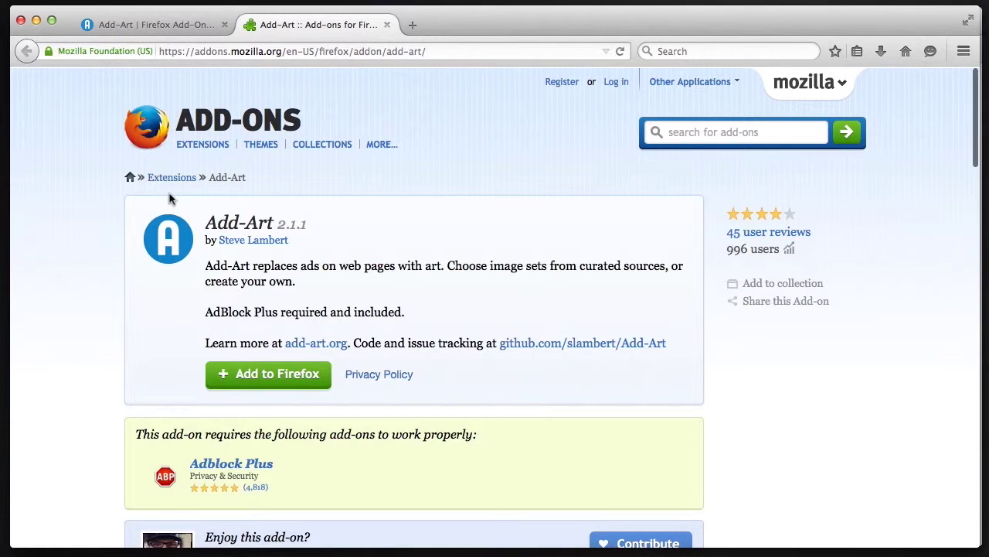
{"action": "scroll", "coordinate": [495, 360], "scroll_direction": "down", "scroll_amount": 1}
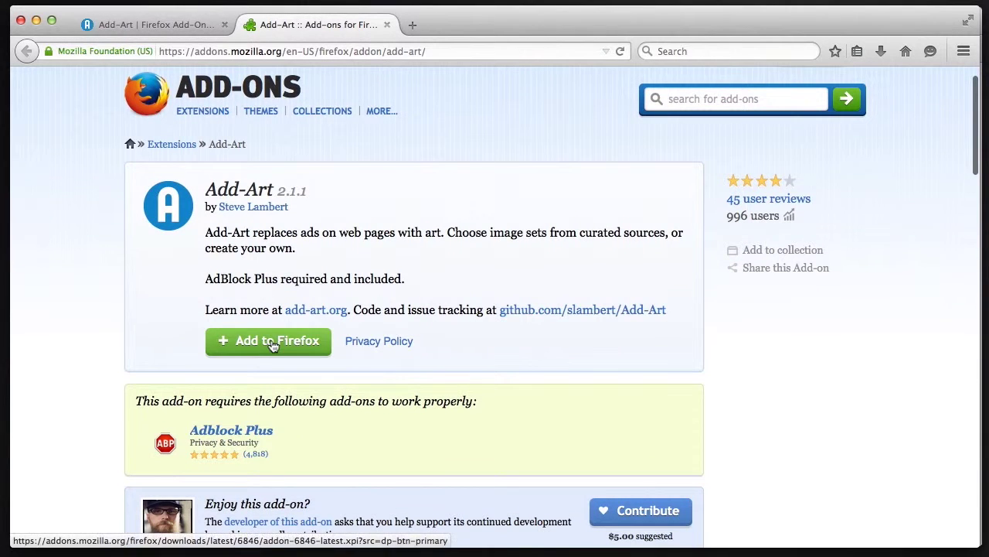
{"action": "mouse_move", "coordinate": [236, 439]}
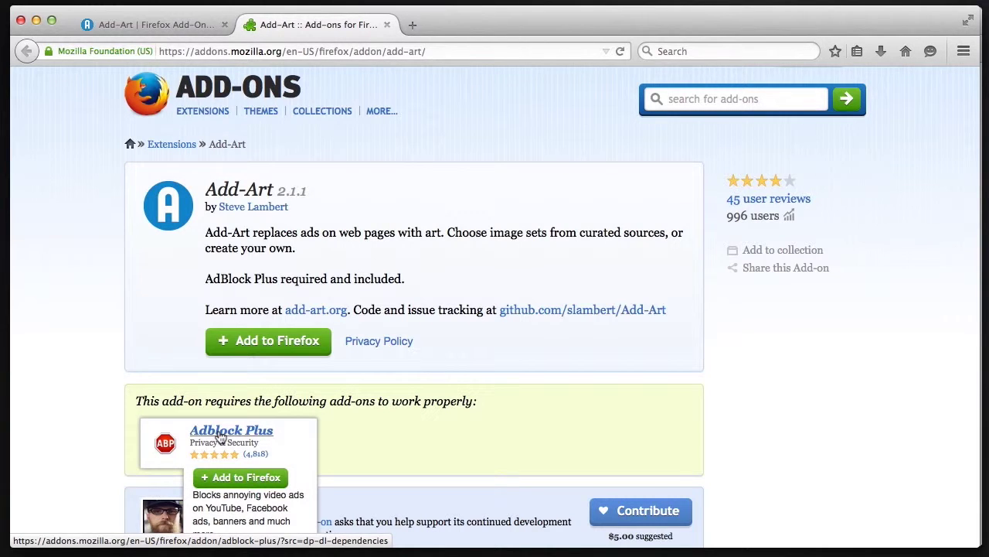
{"action": "left_click", "coordinate": [234, 479]}
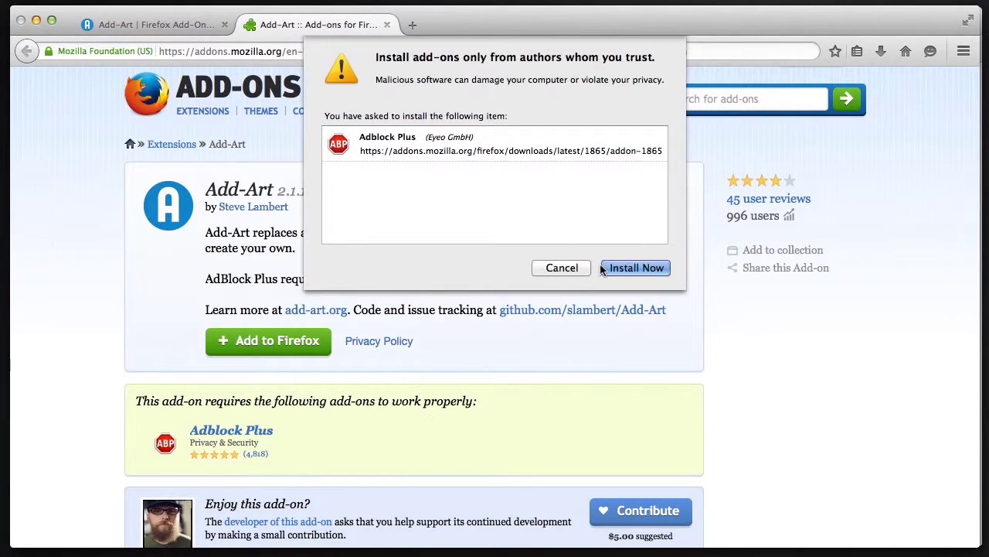
{"action": "left_click", "coordinate": [630, 270]}
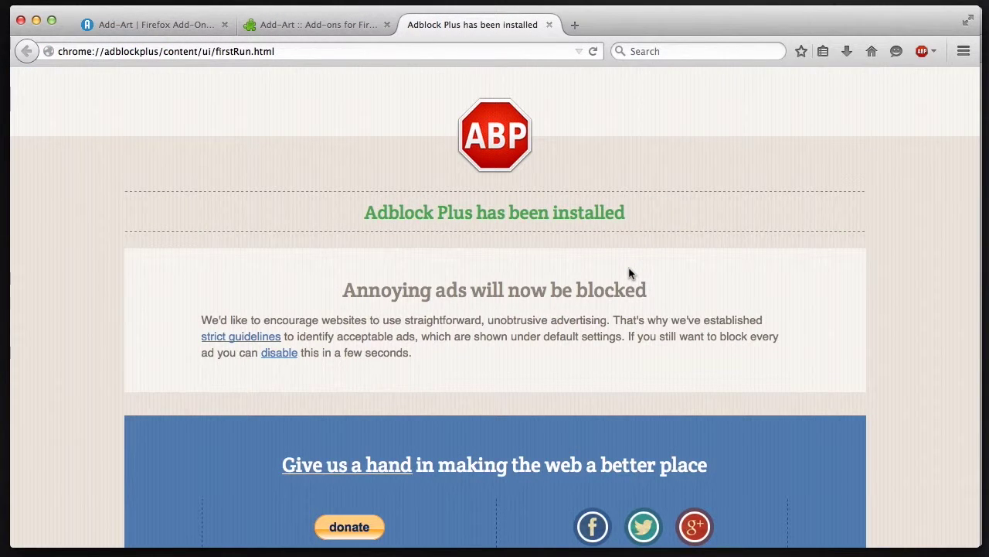
Open Adblock Plus filter preferences and enable the Adblock Warning Removal List
{"action": "left_click", "coordinate": [935, 51]}
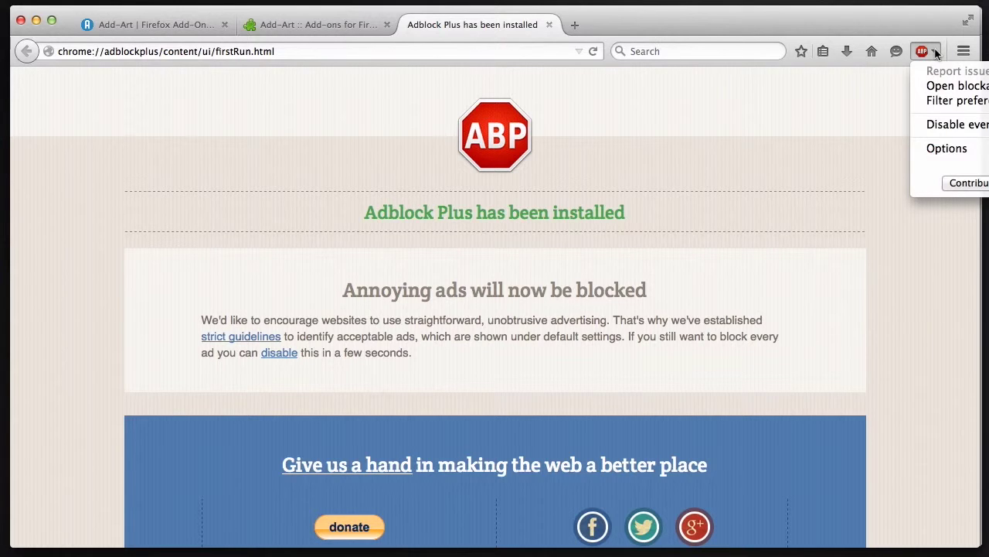
{"action": "left_click", "coordinate": [931, 101]}
{"action": "left_click", "coordinate": [583, 170]}
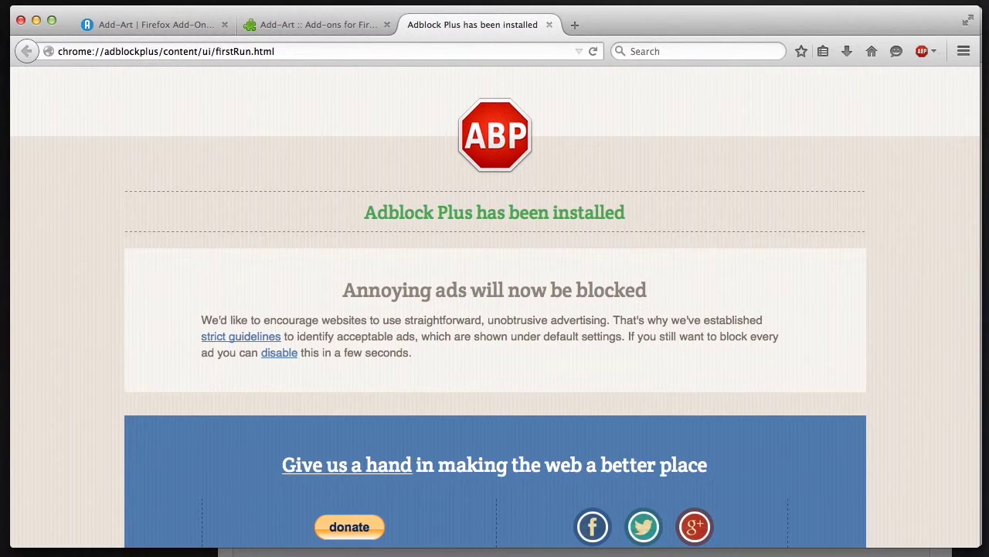
{"action": "key", "text": "super+grave"}
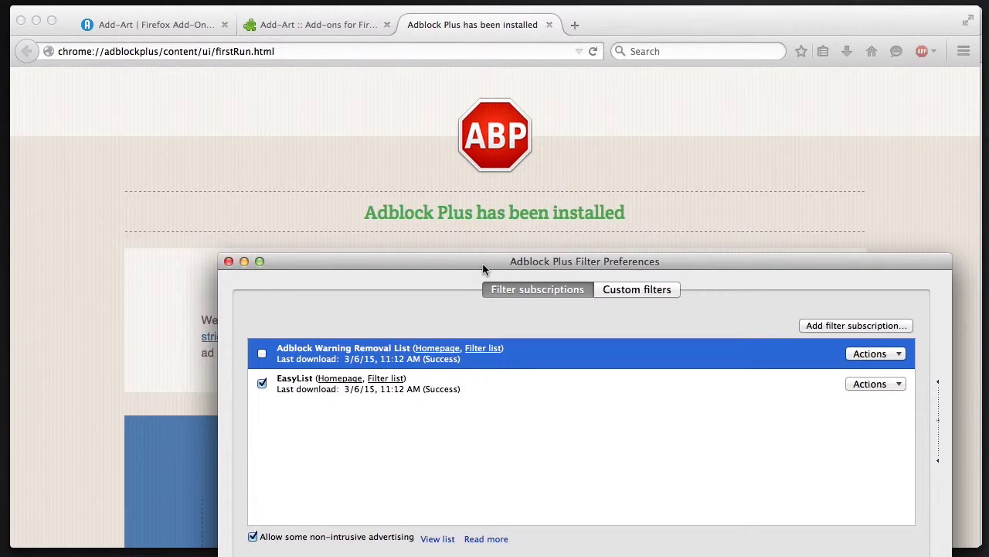
{"action": "left_click_drag", "start_coordinate": [483, 263], "coordinate": [442, 115]}
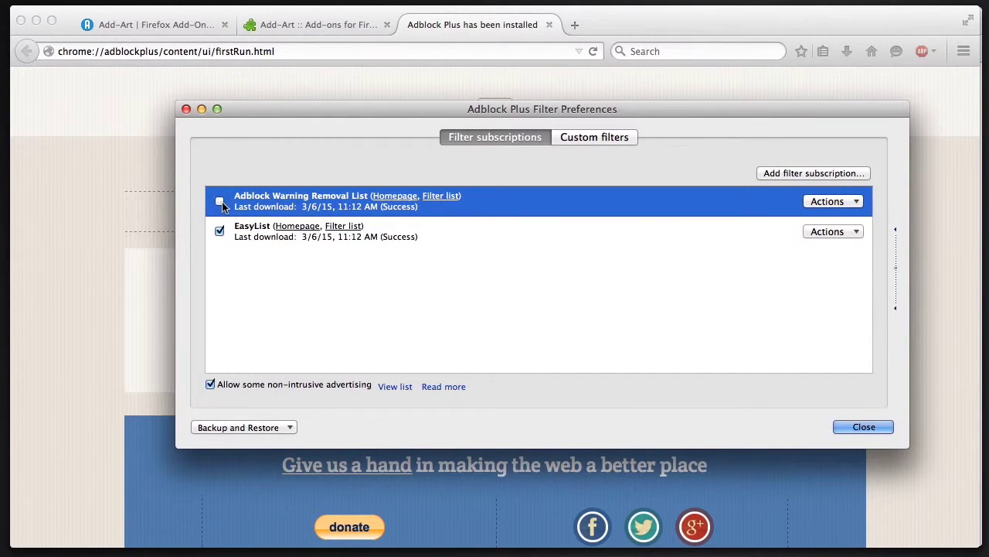
{"action": "left_click", "coordinate": [220, 203]}
Review other filter subscriptions without adding any, and turn off 'Allow some non-intrusive advertising'
{"action": "left_click", "coordinate": [837, 173]}
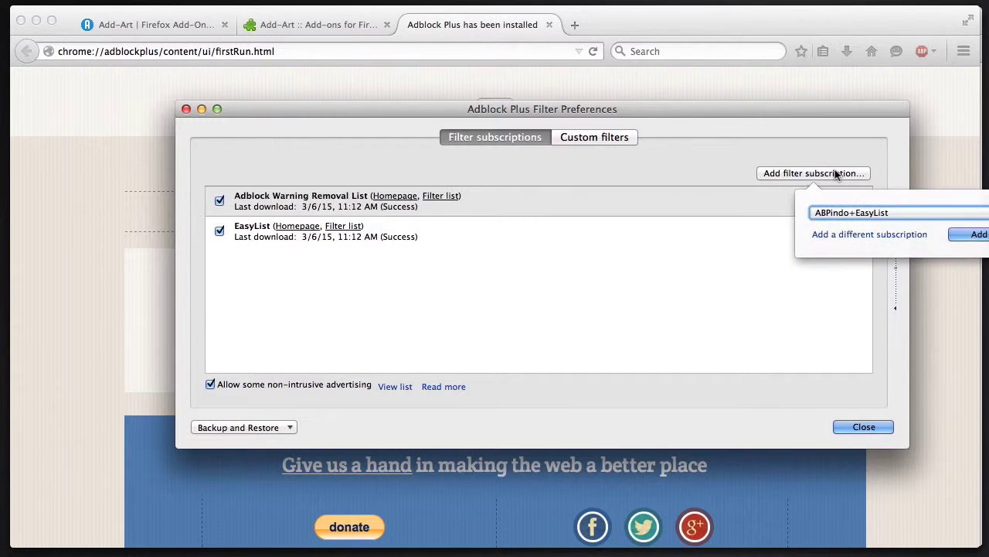
{"action": "left_click", "coordinate": [889, 213]}
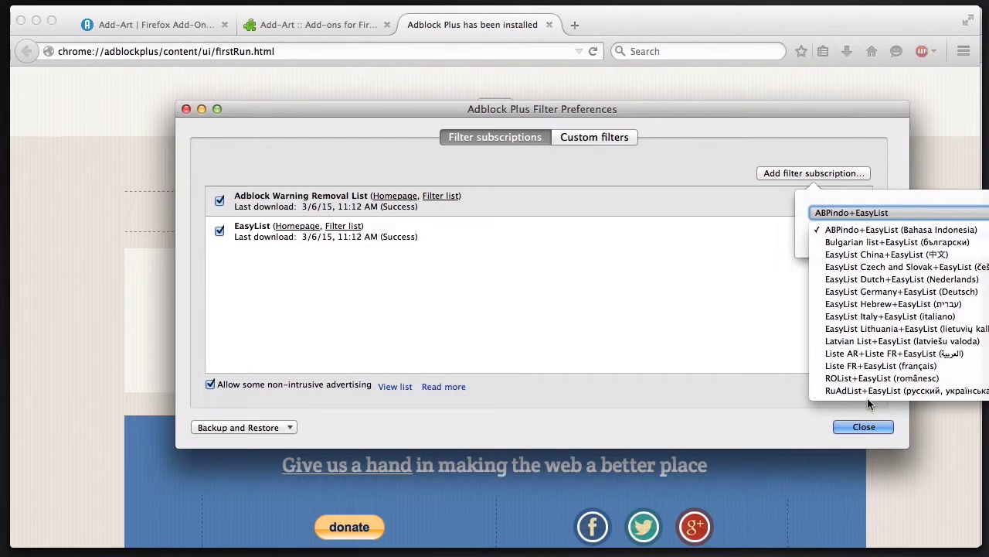
{"action": "left_click", "coordinate": [864, 229]}
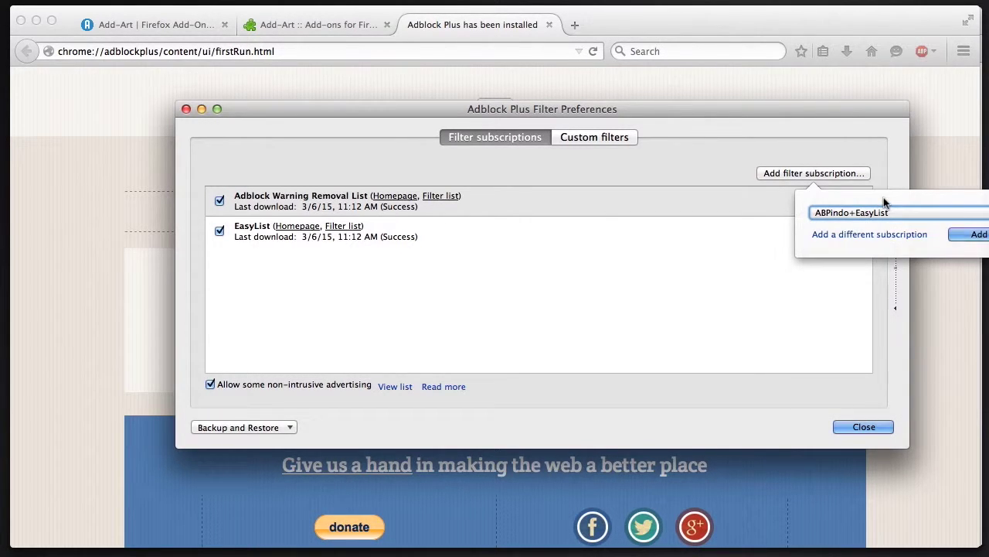
{"action": "left_click", "coordinate": [885, 235]}
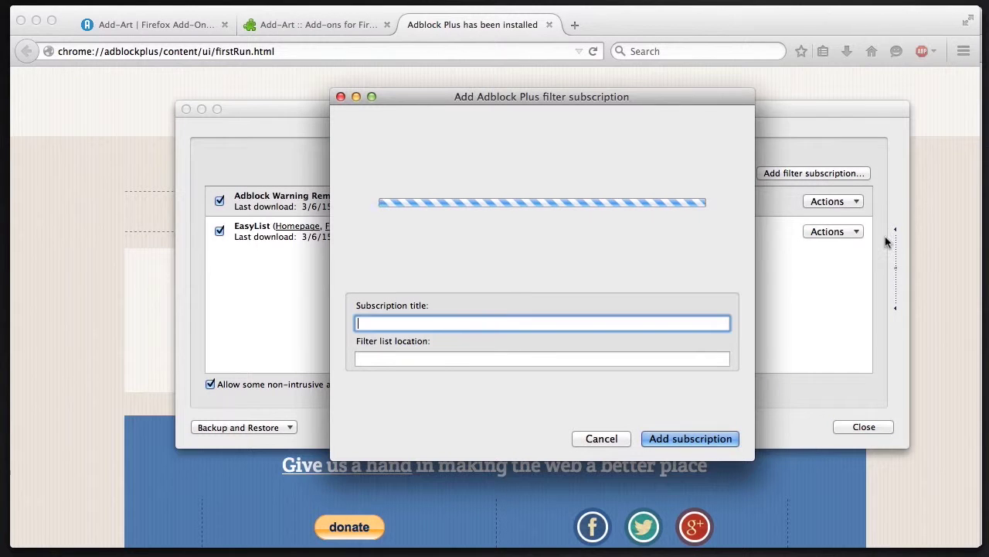
{"action": "scroll", "coordinate": [484, 199], "scroll_direction": "down", "scroll_amount": 5}
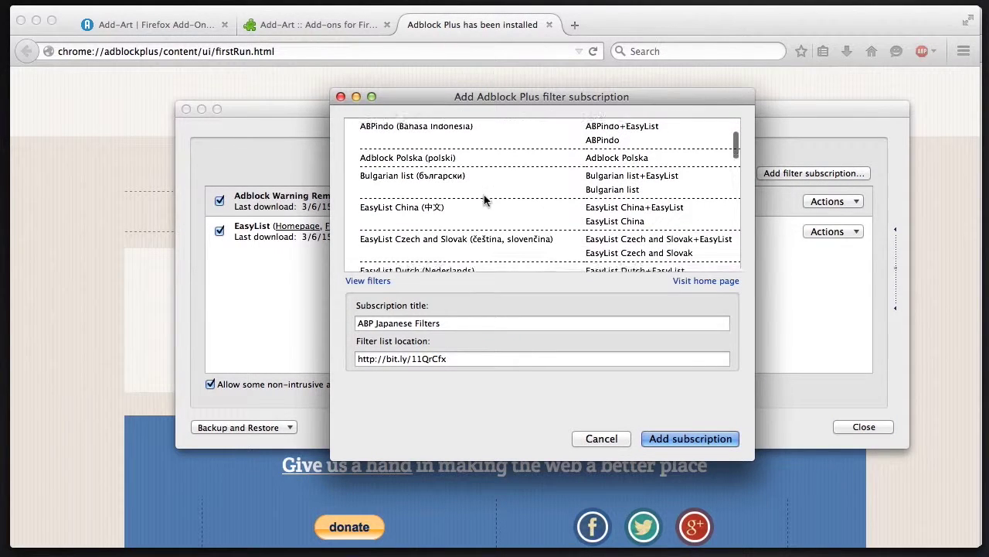
{"action": "scroll", "coordinate": [484, 199], "scroll_direction": "down", "scroll_amount": 10}
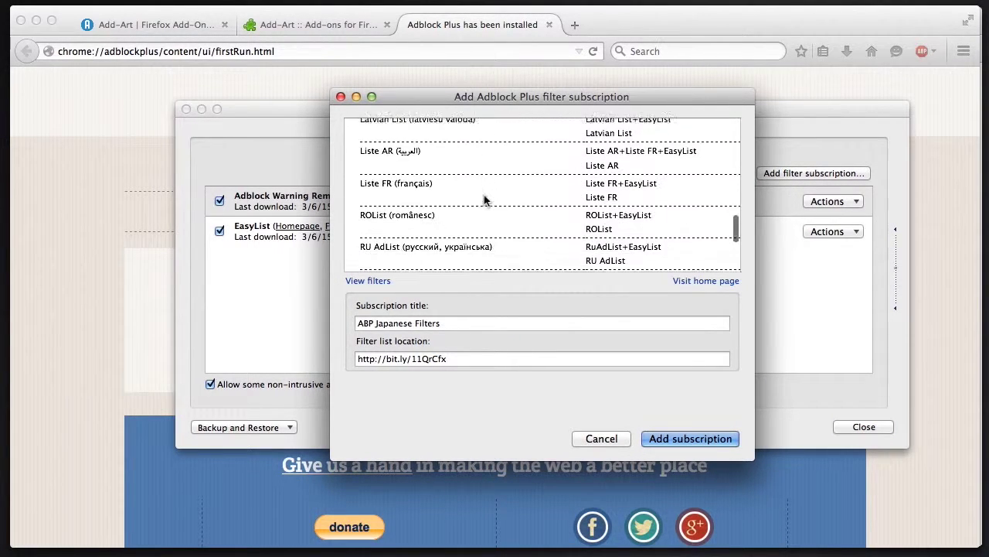
{"action": "scroll", "coordinate": [484, 199], "scroll_direction": "down", "scroll_amount": 3}
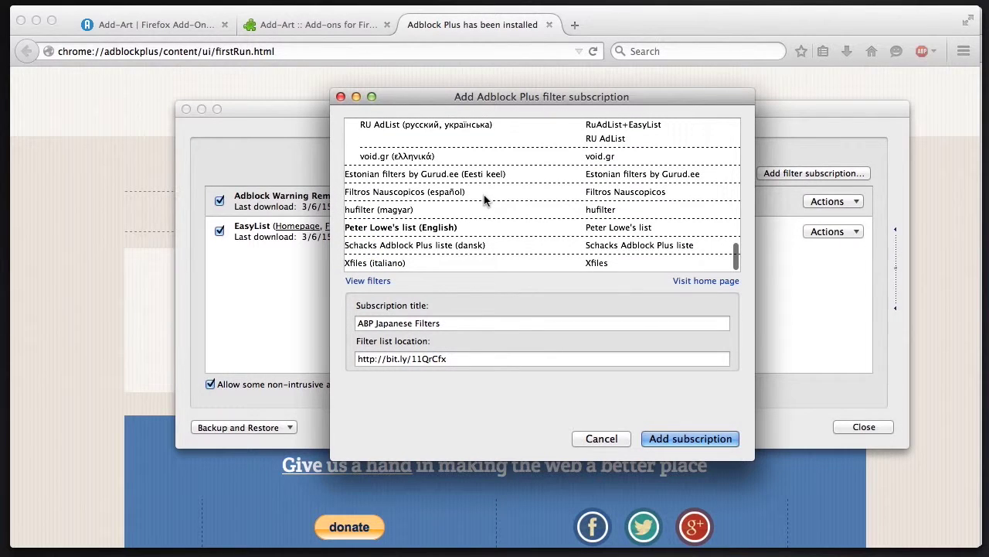
{"action": "left_click", "coordinate": [592, 437]}
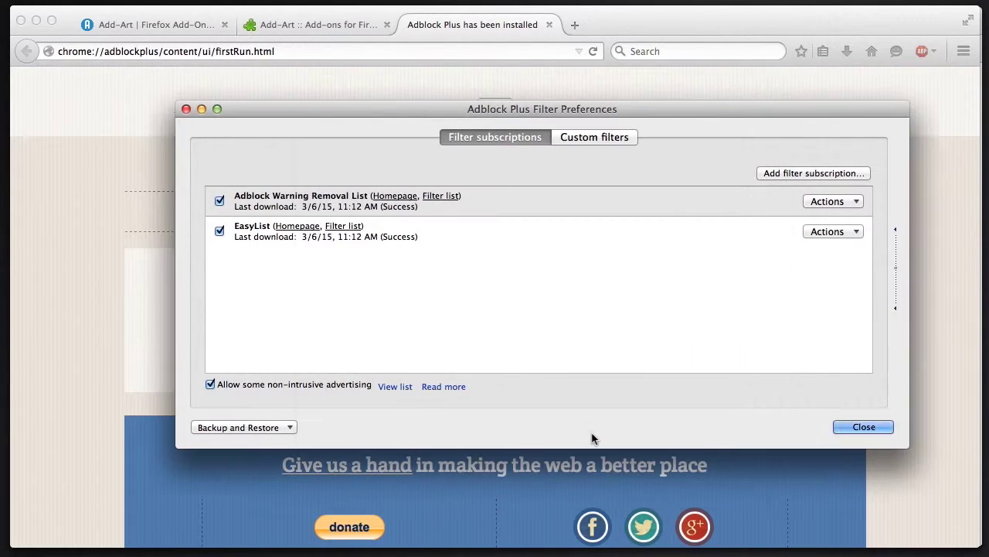
{"action": "left_click", "coordinate": [209, 384]}
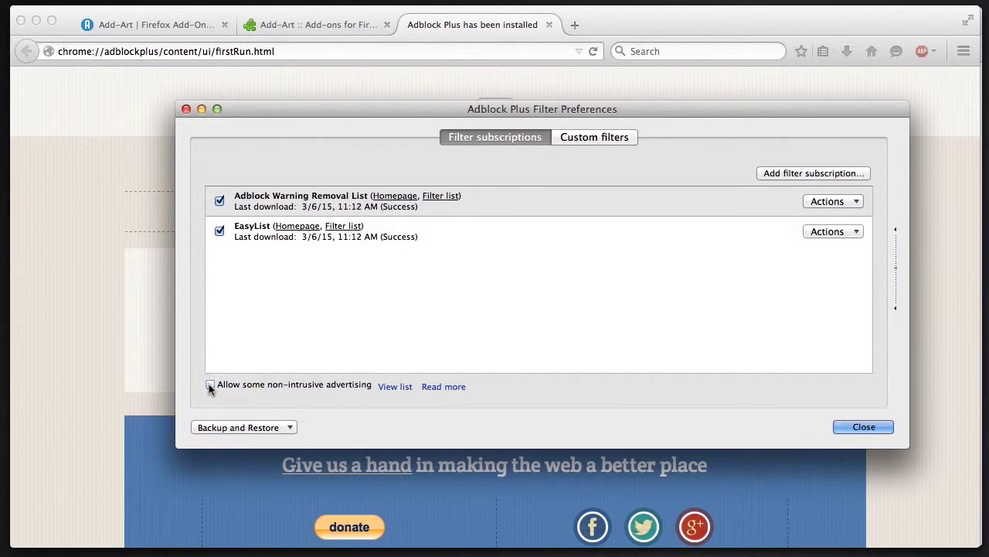
{"action": "left_click", "coordinate": [856, 432]}
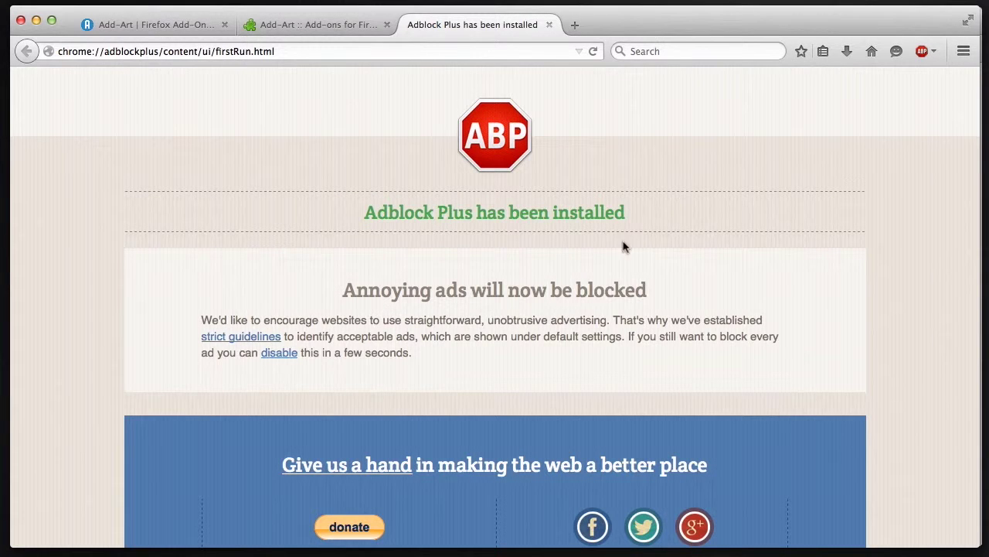
Close the Adblock Plus welcome tab, install Add-Art, and restart Firefox
{"action": "left_click", "coordinate": [548, 27]}
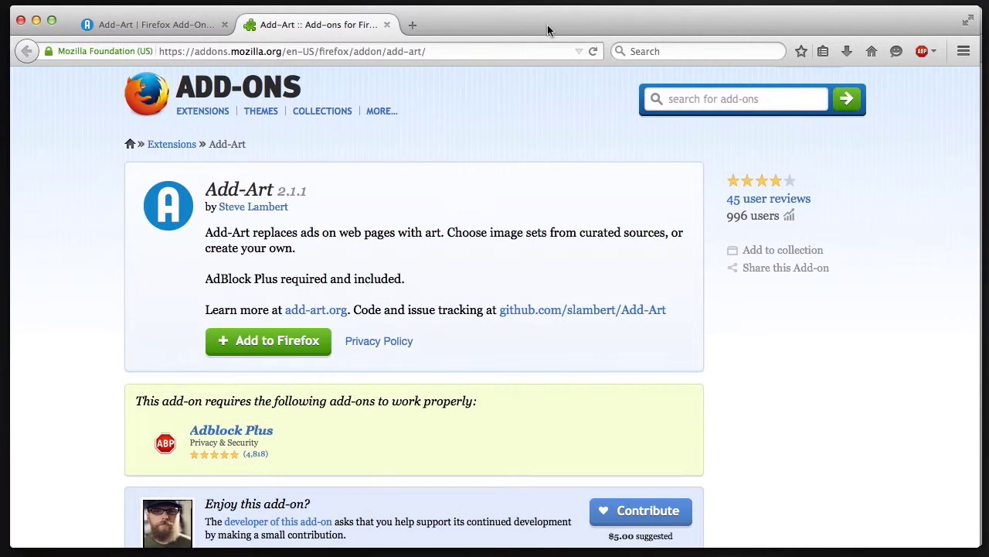
{"action": "left_click", "coordinate": [252, 350]}
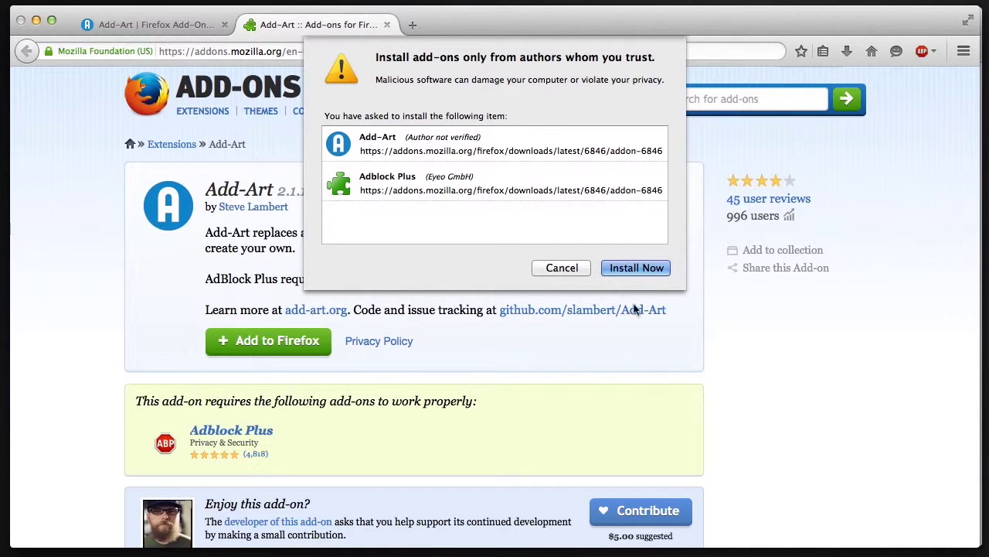
{"action": "left_click", "coordinate": [615, 273]}
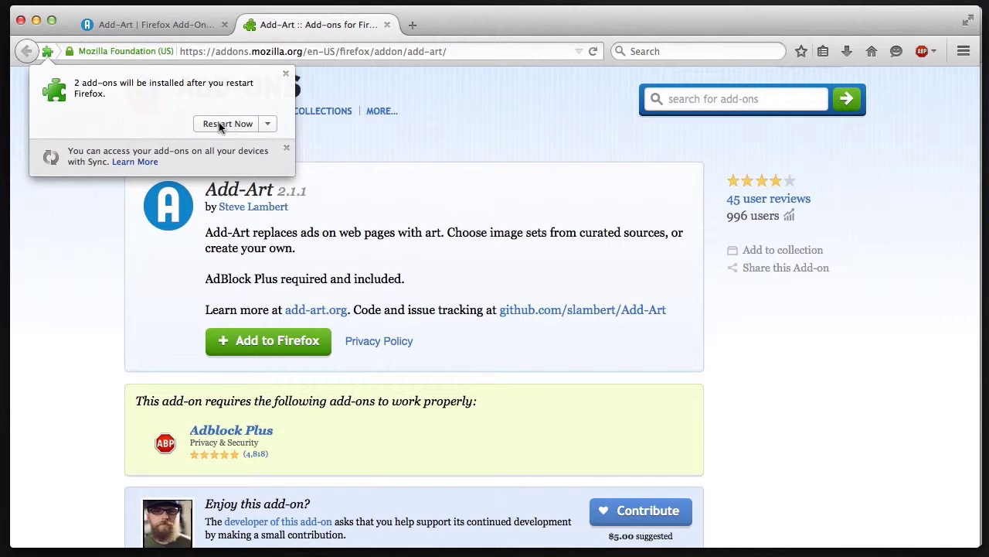
{"action": "left_click", "coordinate": [220, 124]}
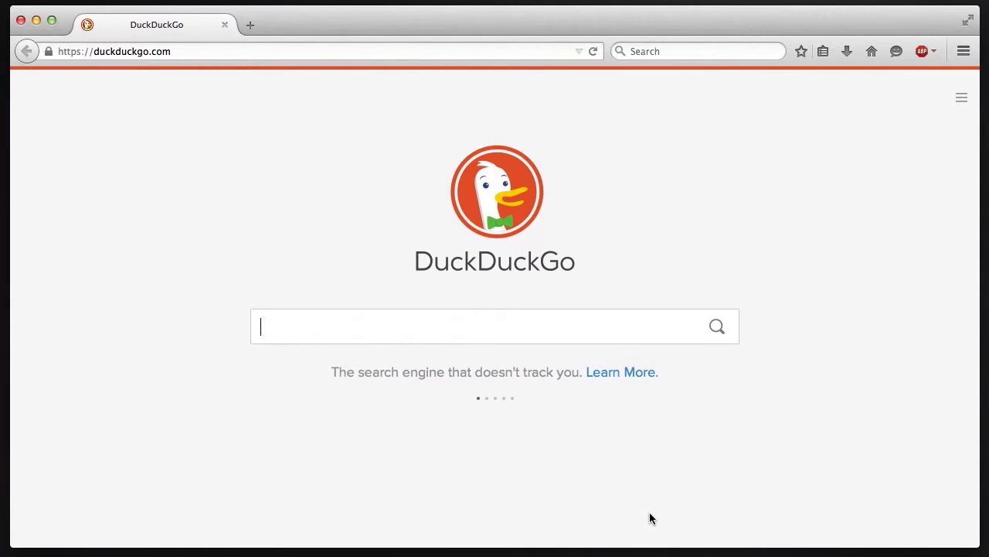
Load add-art.org from the address bar
{"action": "left_click", "coordinate": [206, 56]}
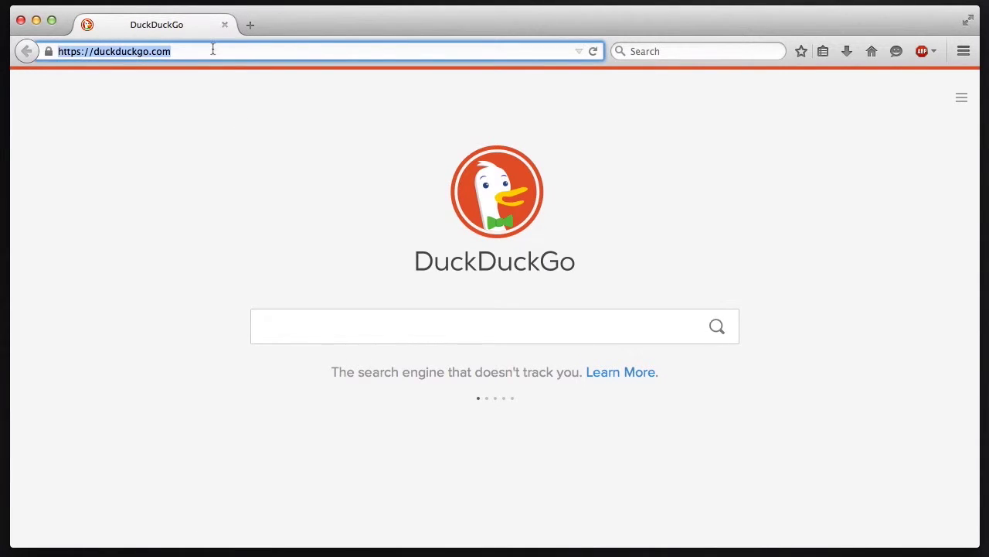
{"action": "key", "text": "BackSpace"}
{"action": "type", "text": "add-art.org"}
{"action": "key", "text": "Return"}
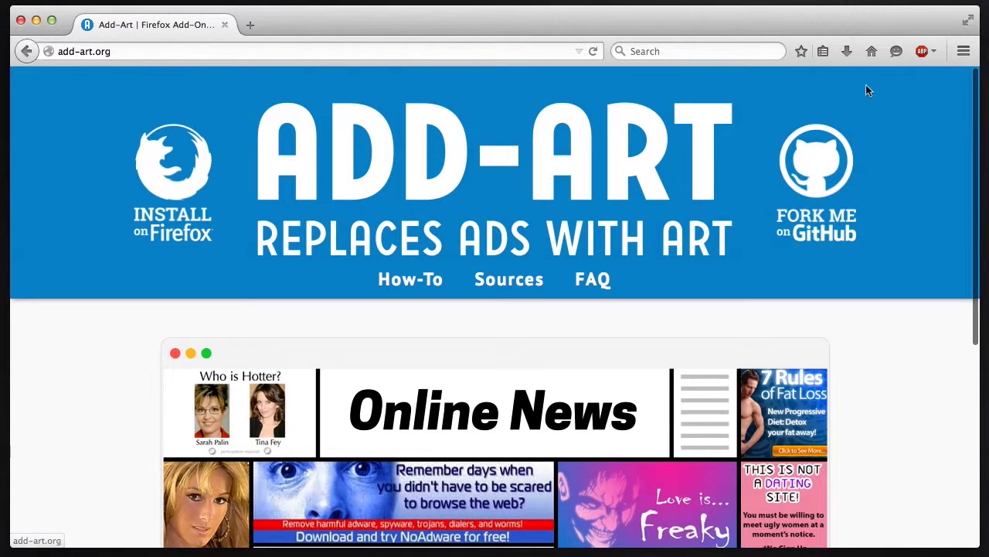
Customize the toolbar to add the Add-Art Settings button
{"action": "left_click", "coordinate": [967, 51]}
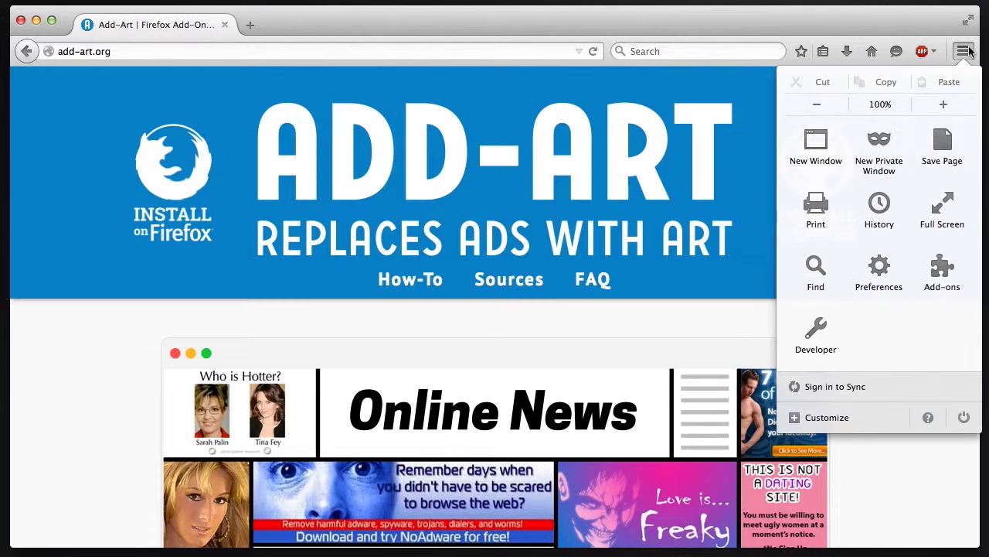
{"action": "left_click", "coordinate": [819, 416]}
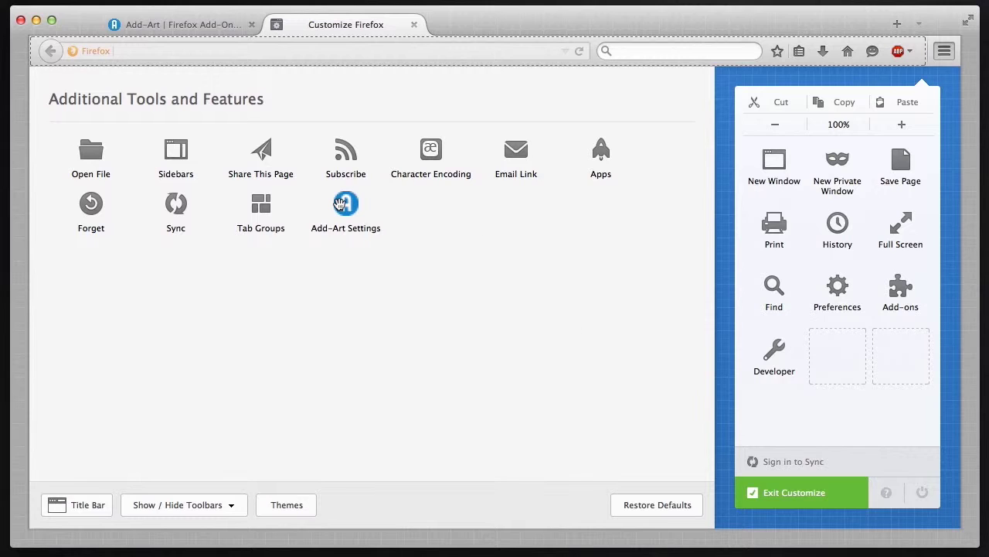
{"action": "left_click_drag", "start_coordinate": [340, 203], "coordinate": [905, 55]}
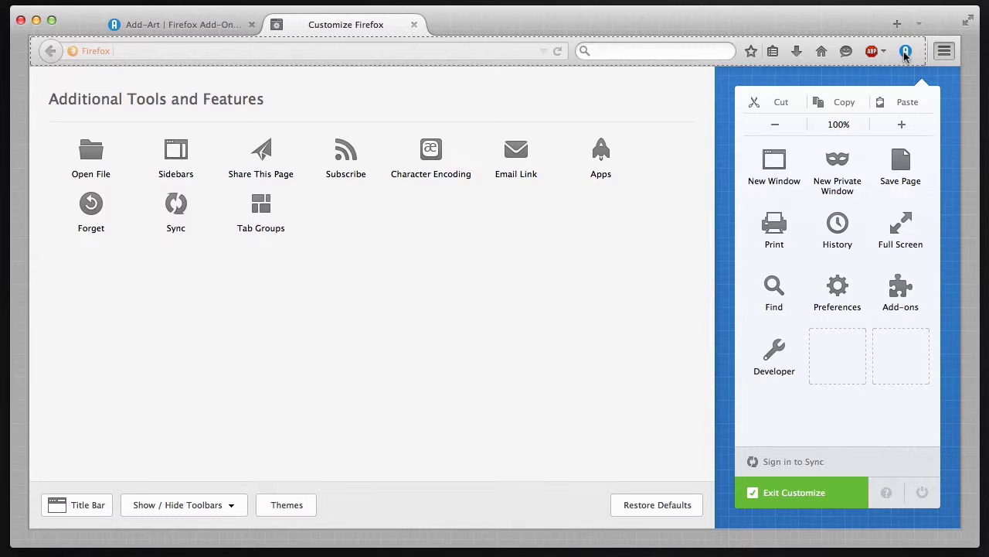
{"action": "left_click", "coordinate": [753, 497]}
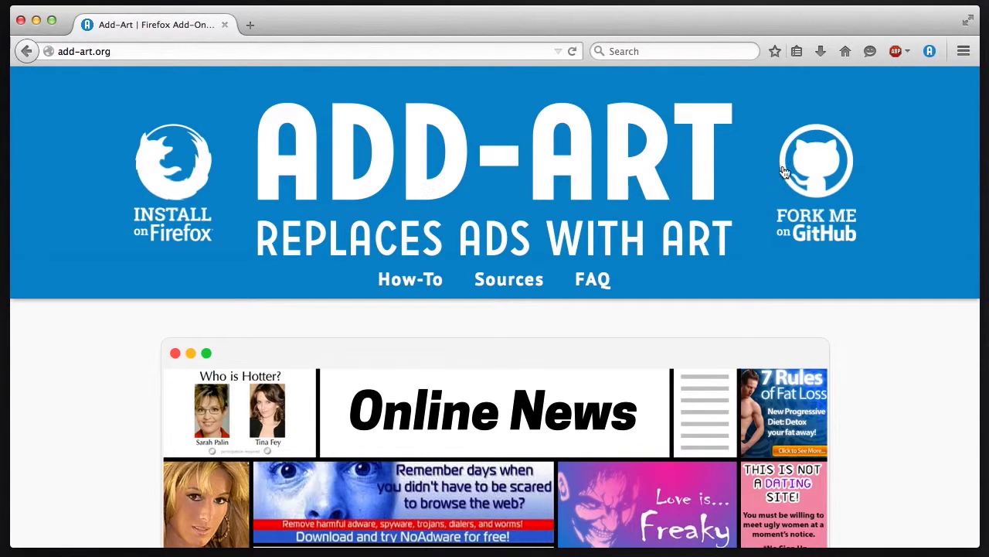
Open Add-Art Settings and preview the NO AD, Rhizome and Kadist collections
{"action": "left_click", "coordinate": [933, 53]}
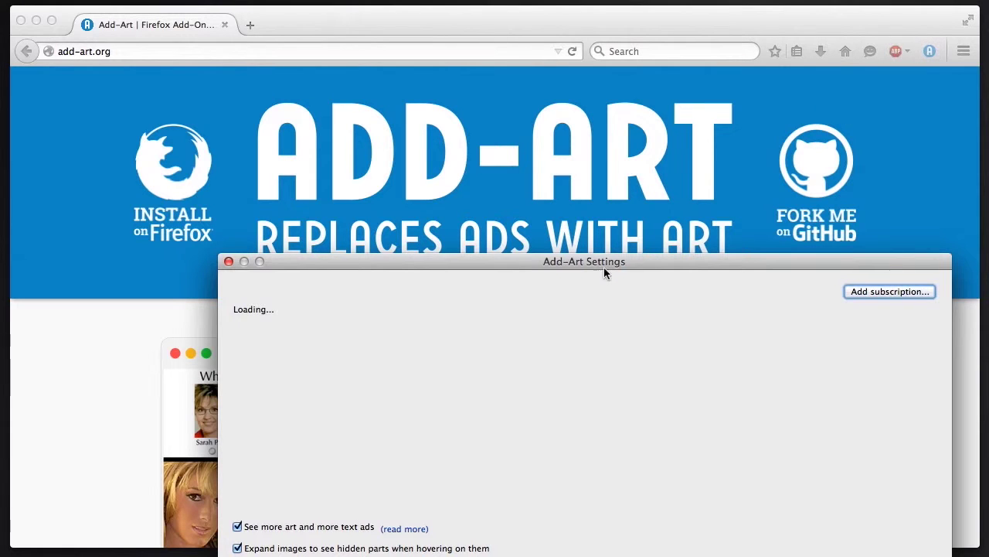
{"action": "left_click_drag", "start_coordinate": [604, 263], "coordinate": [548, 109]}
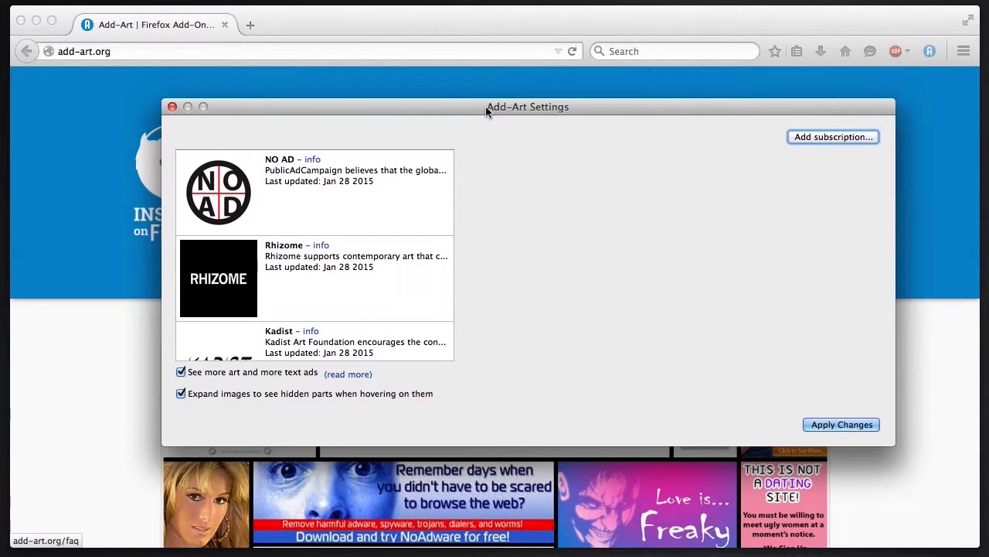
{"action": "left_click_drag", "start_coordinate": [488, 106], "coordinate": [487, 45]}
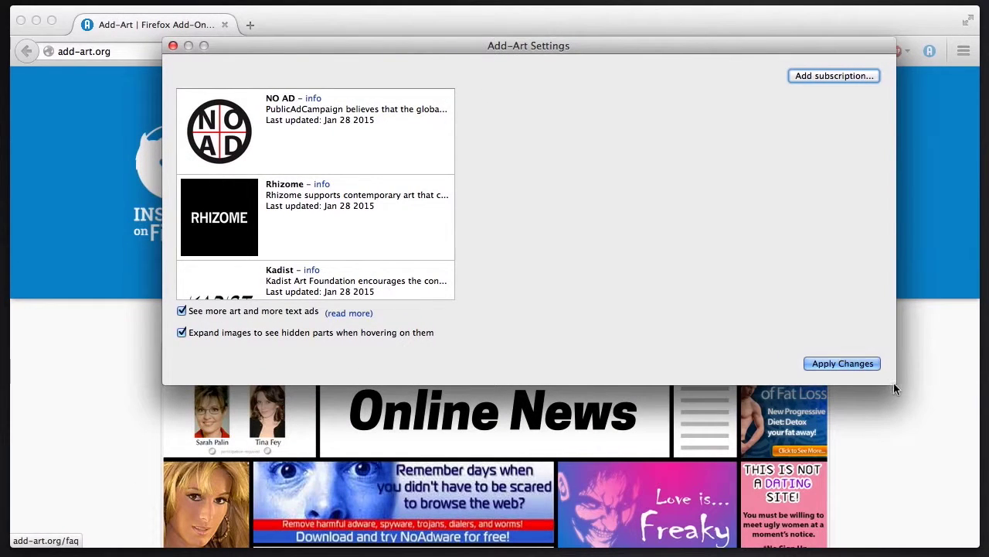
{"action": "scroll", "coordinate": [294, 235], "scroll_direction": "down", "scroll_amount": 1}
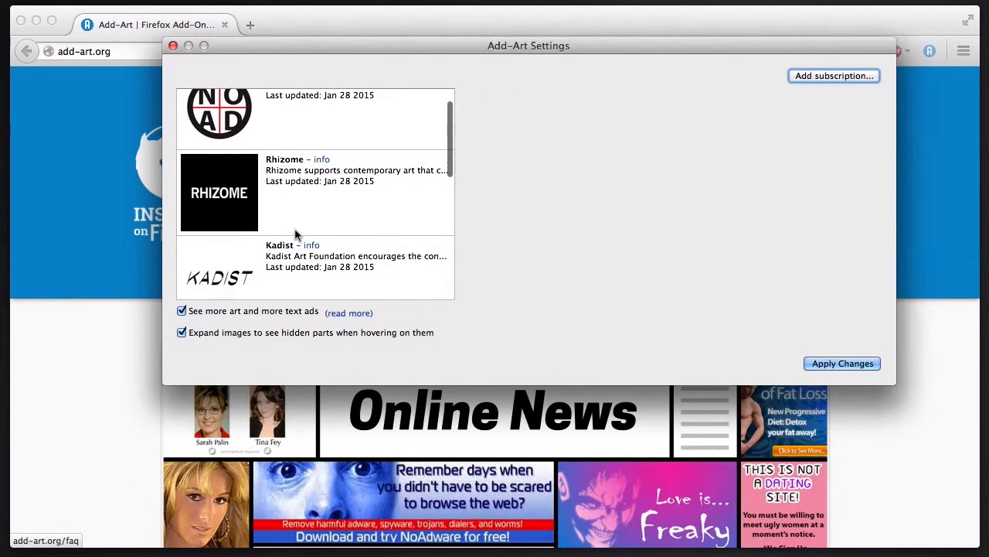
{"action": "scroll", "coordinate": [295, 235], "scroll_direction": "up", "scroll_amount": 1}
{"action": "left_click", "coordinate": [309, 152]}
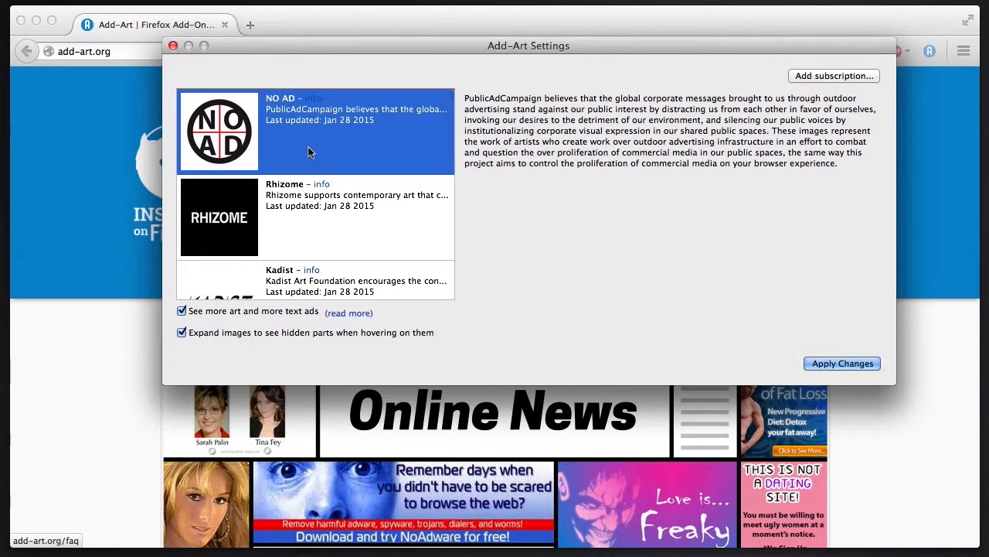
{"action": "left_click", "coordinate": [310, 207]}
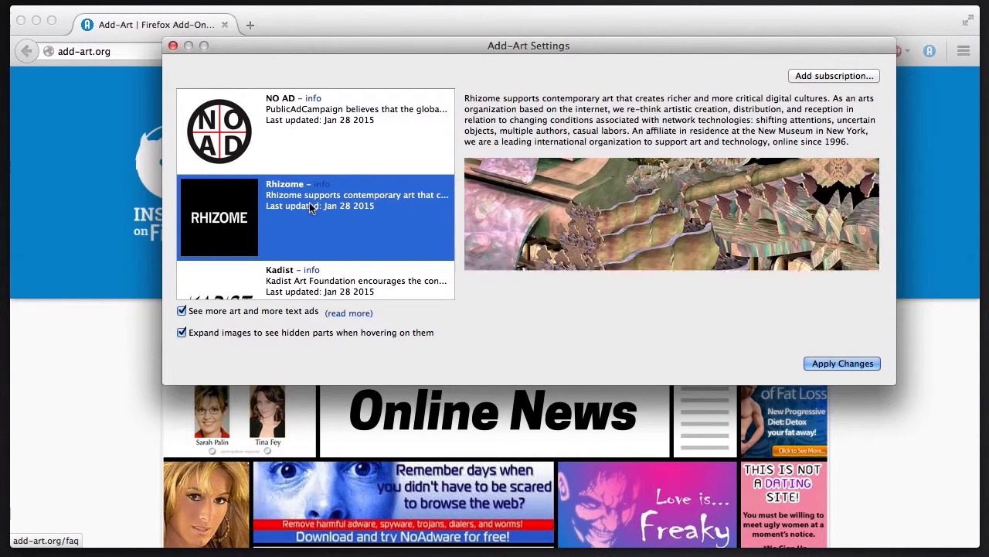
{"action": "scroll", "coordinate": [310, 208], "scroll_direction": "down", "scroll_amount": 2}
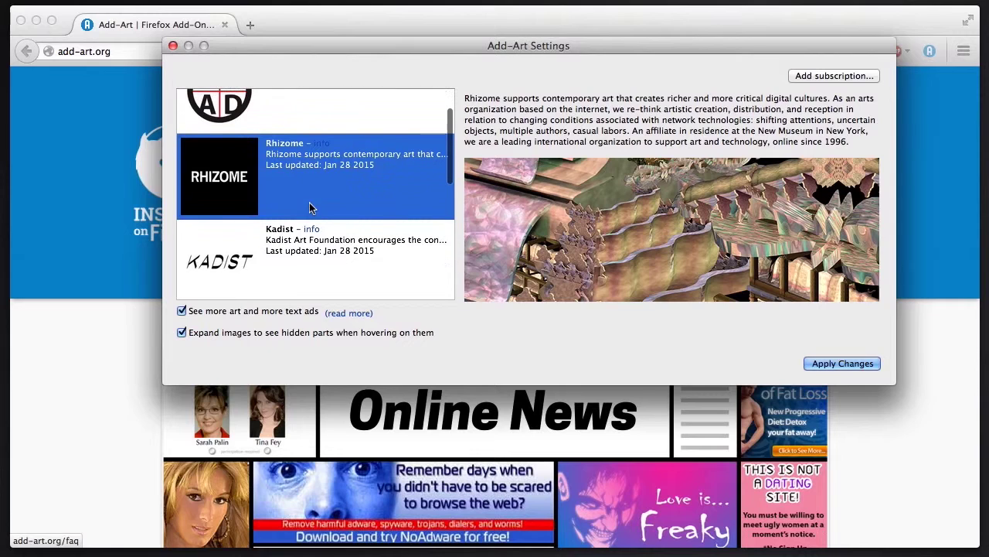
{"action": "left_click", "coordinate": [312, 253]}
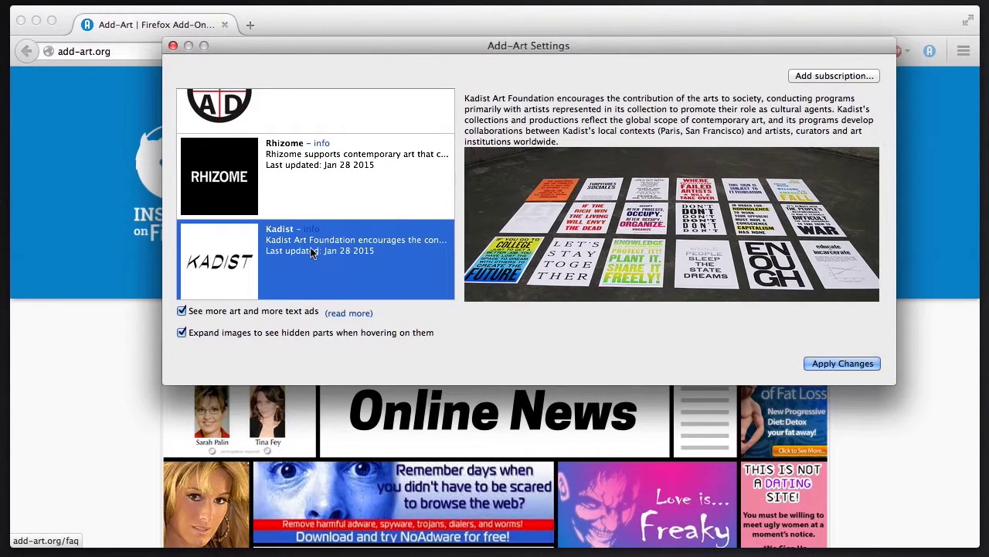
Preview Eyebeam, Brooklyn Museum and NASA, then select Brooklyn Museum and apply changes
{"action": "scroll", "coordinate": [312, 252], "scroll_direction": "down", "scroll_amount": 3}
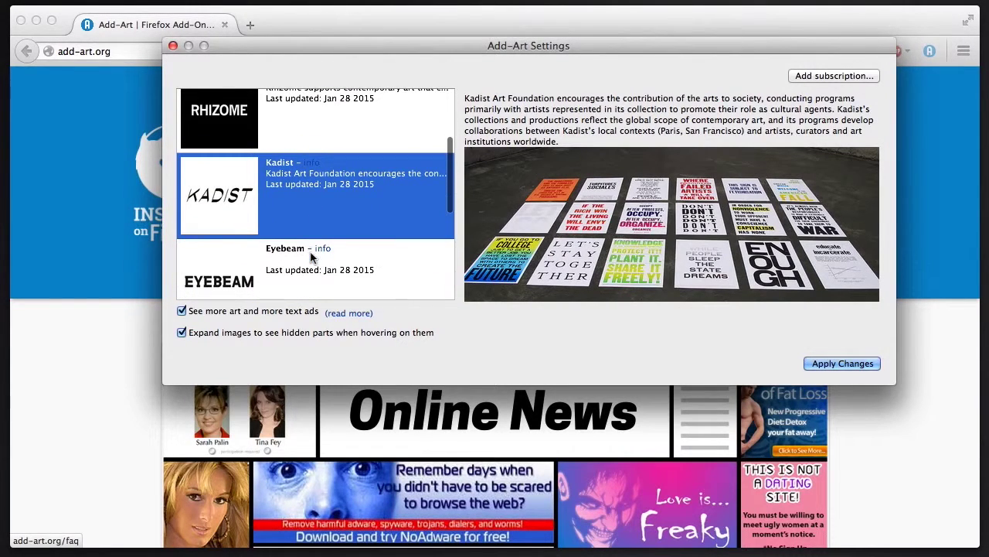
{"action": "left_click", "coordinate": [313, 271]}
{"action": "scroll", "coordinate": [313, 271], "scroll_direction": "down", "scroll_amount": 3}
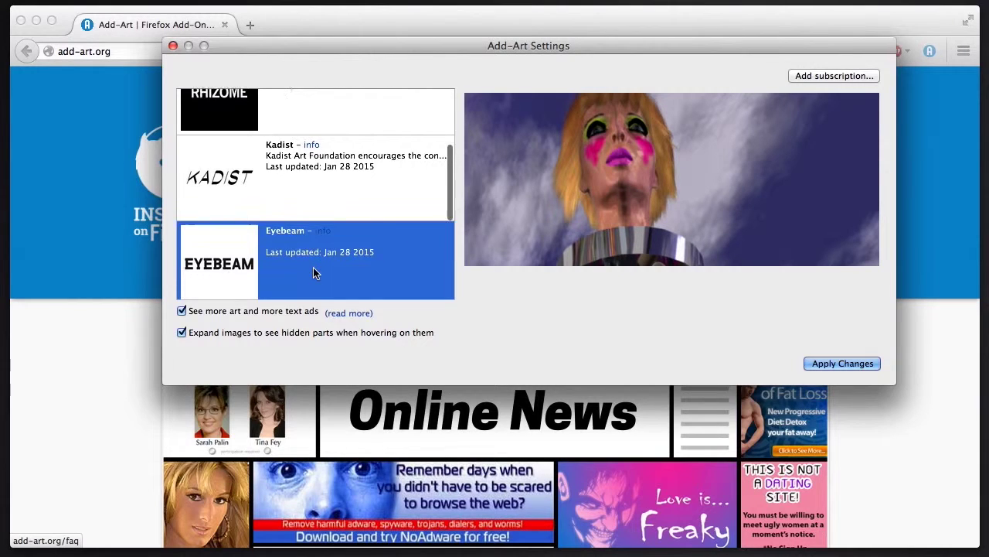
{"action": "scroll", "coordinate": [313, 270], "scroll_direction": "down", "scroll_amount": 2}
{"action": "left_click", "coordinate": [314, 271]}
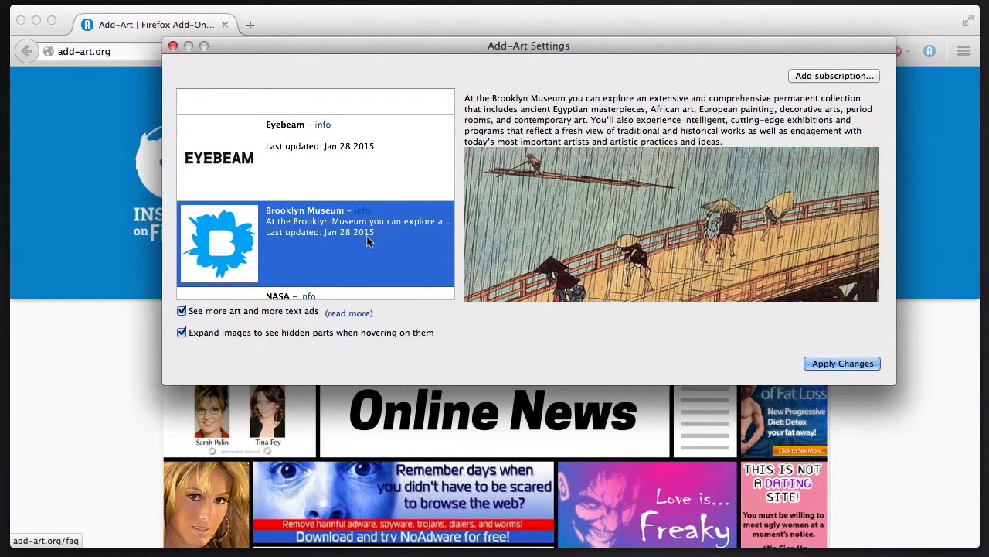
{"action": "scroll", "coordinate": [338, 235], "scroll_direction": "down", "scroll_amount": 2}
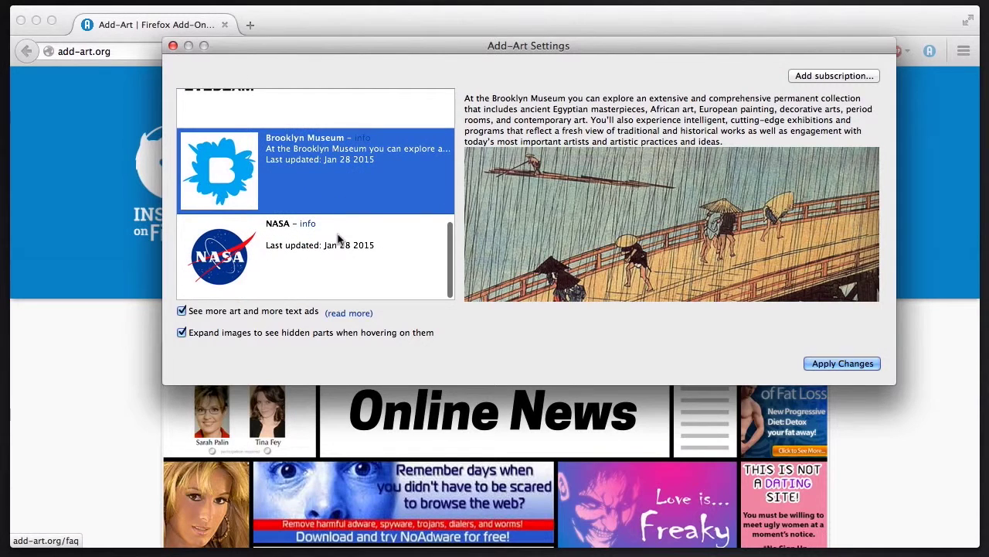
{"action": "left_click", "coordinate": [338, 236]}
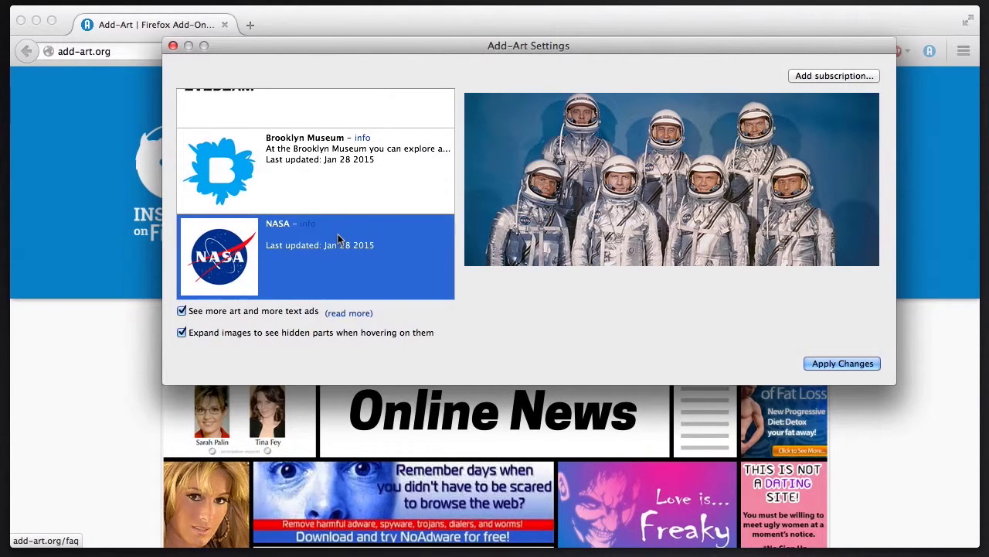
{"action": "left_click", "coordinate": [343, 173]}
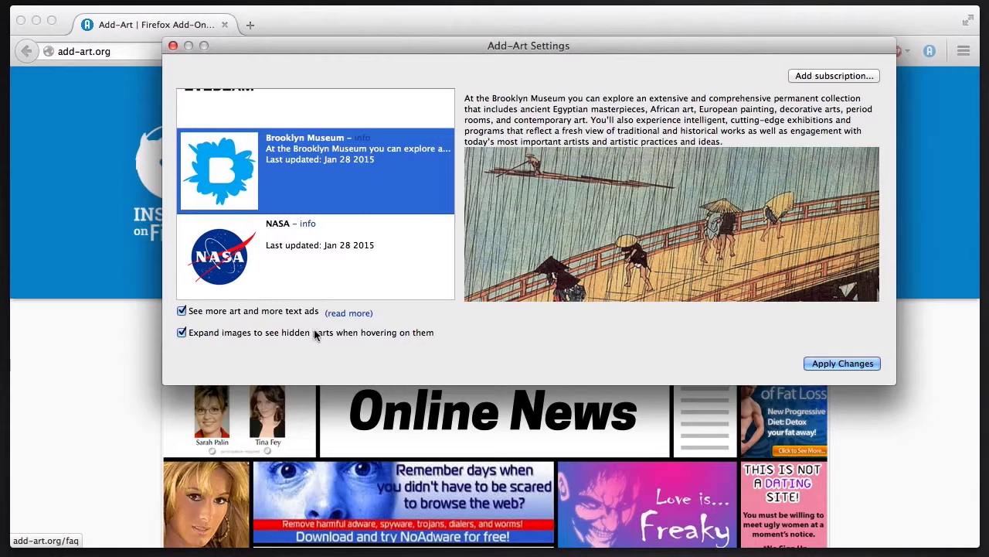
{"action": "left_click", "coordinate": [844, 364]}
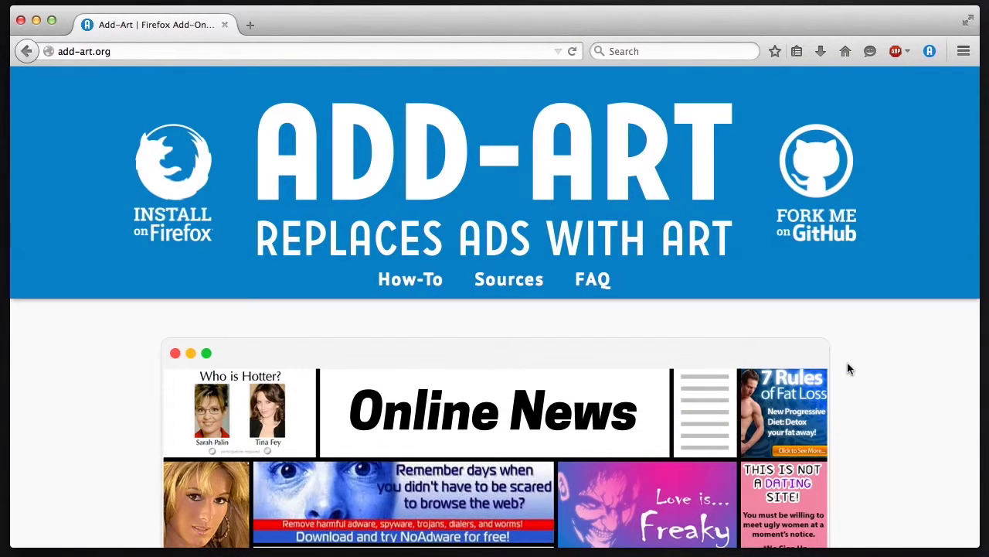
Open The New York Times in a new tab, scroll its Add-Art placeholders, reopen Add-Art Settings
{"action": "key", "text": "super+t"}
{"action": "left_click", "coordinate": [442, 228]}
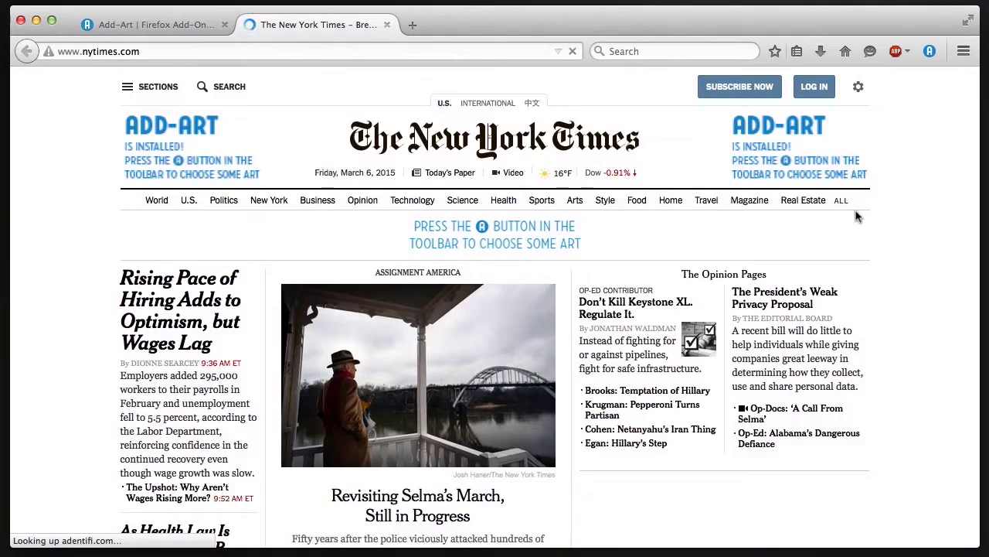
{"action": "scroll", "coordinate": [855, 212], "scroll_direction": "down", "scroll_amount": 5}
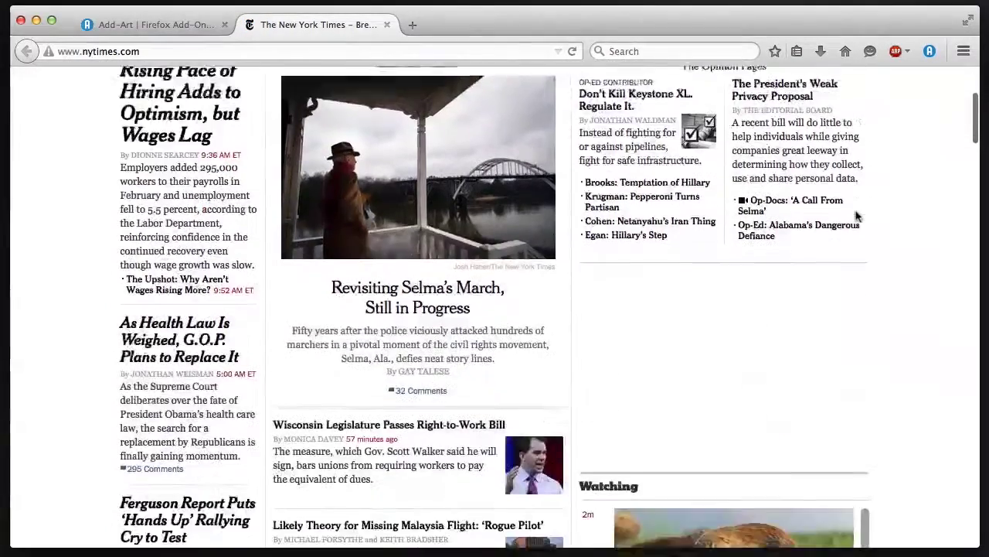
{"action": "scroll", "coordinate": [856, 215], "scroll_direction": "down", "scroll_amount": 10}
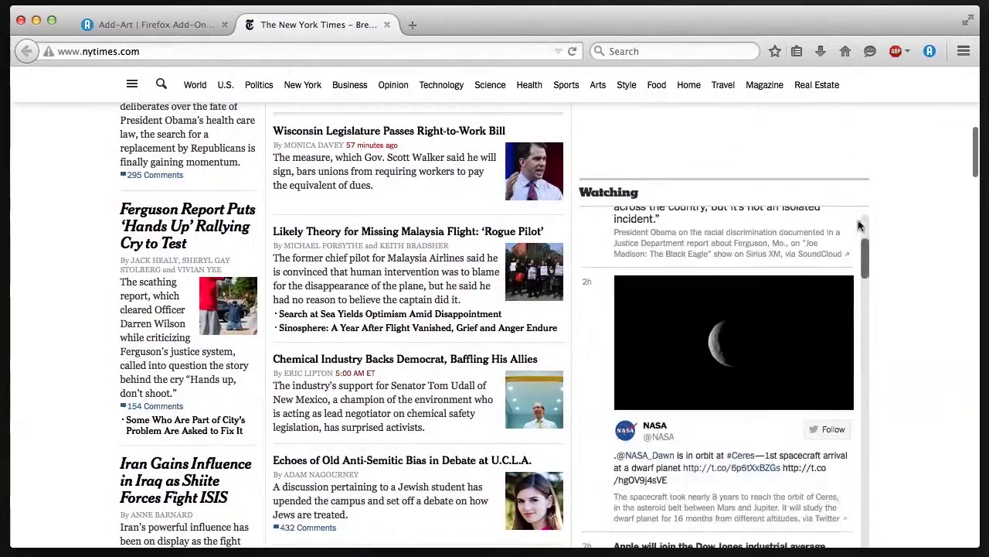
{"action": "scroll", "coordinate": [915, 361], "scroll_direction": "down", "scroll_amount": 20}
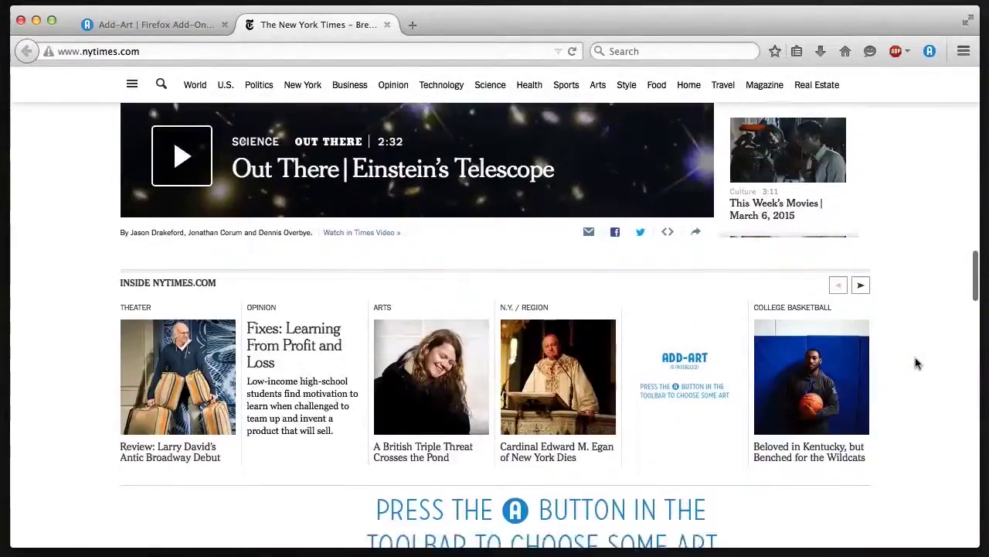
{"action": "scroll", "coordinate": [915, 357], "scroll_direction": "down", "scroll_amount": 12}
{"action": "scroll", "coordinate": [915, 357], "scroll_direction": "up", "scroll_amount": 8}
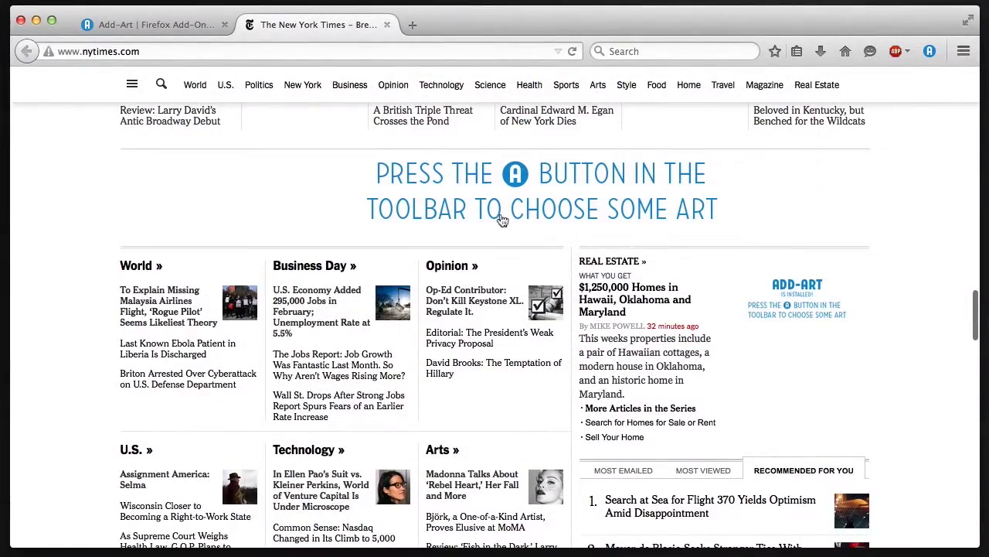
{"action": "left_click", "coordinate": [930, 51]}
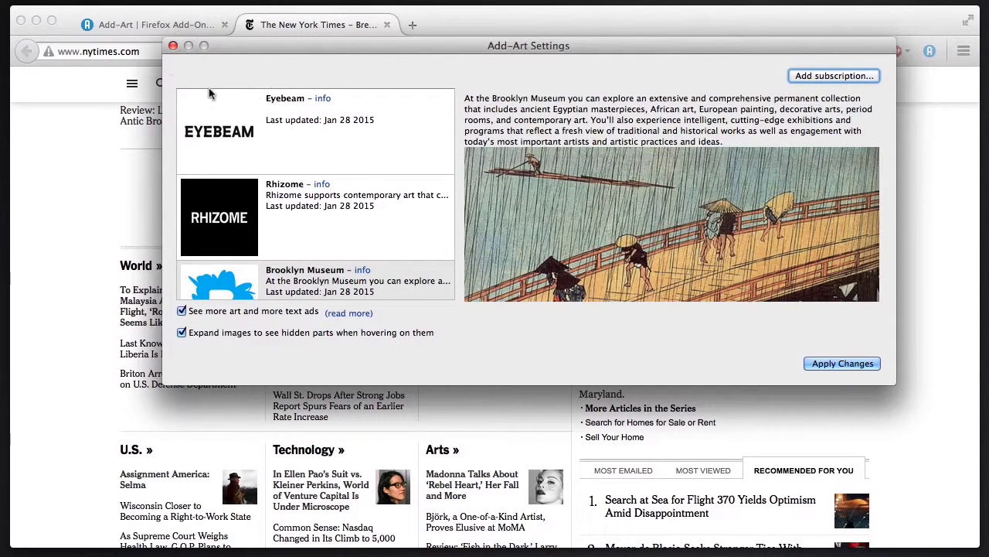
Close Add-Art Settings and relaunch Firefox from the launcher by searching 'fire'
{"action": "left_click", "coordinate": [173, 45]}
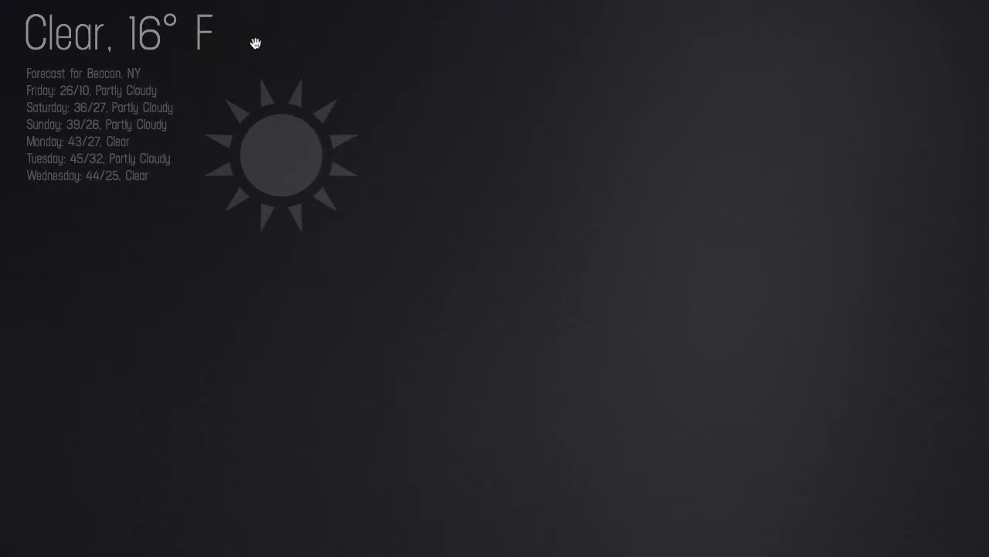
{"action": "key", "text": "ctrl+space"}
{"action": "type", "text": "fire"}
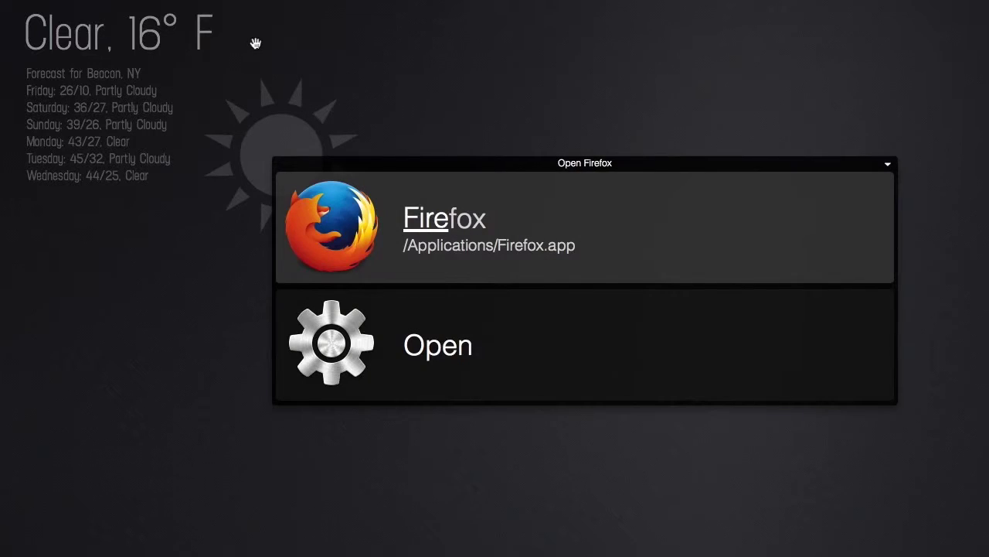
{"action": "key", "text": "Return"}
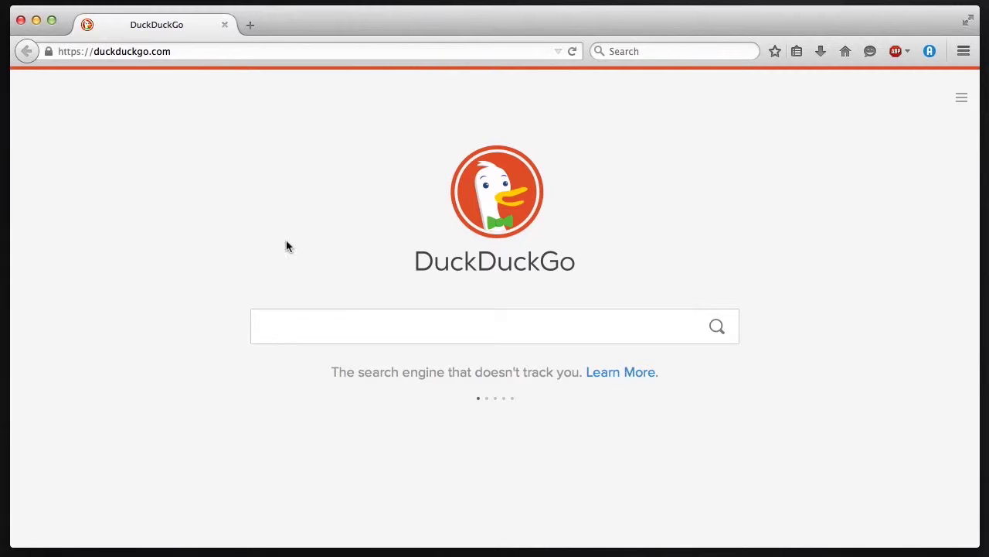
{"action": "left_click", "coordinate": [187, 52]}
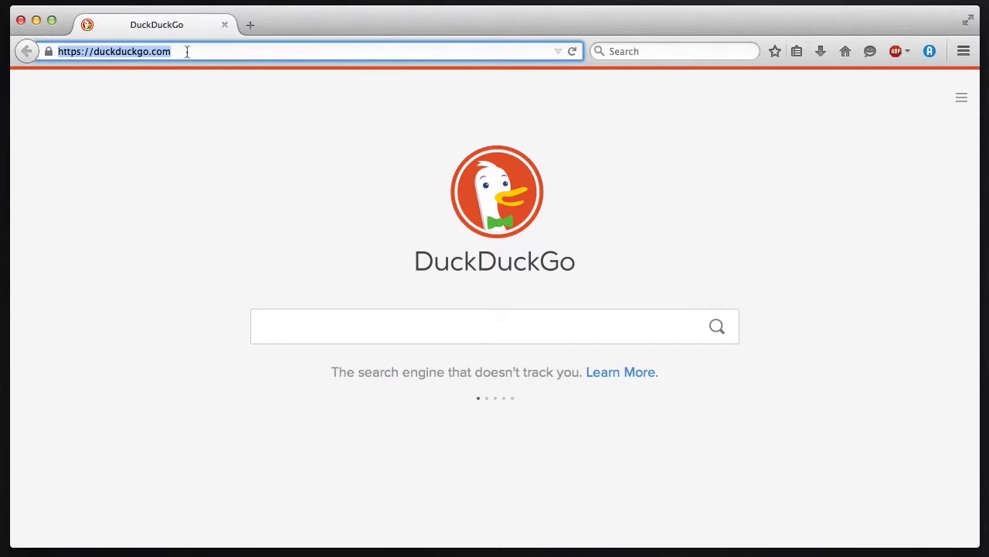
Load nytimes.com via 'ny' and scroll through the Brooklyn Museum artwork in its ad spaces
{"action": "type", "text": "nytimes"}
{"action": "key", "text": "Return"}
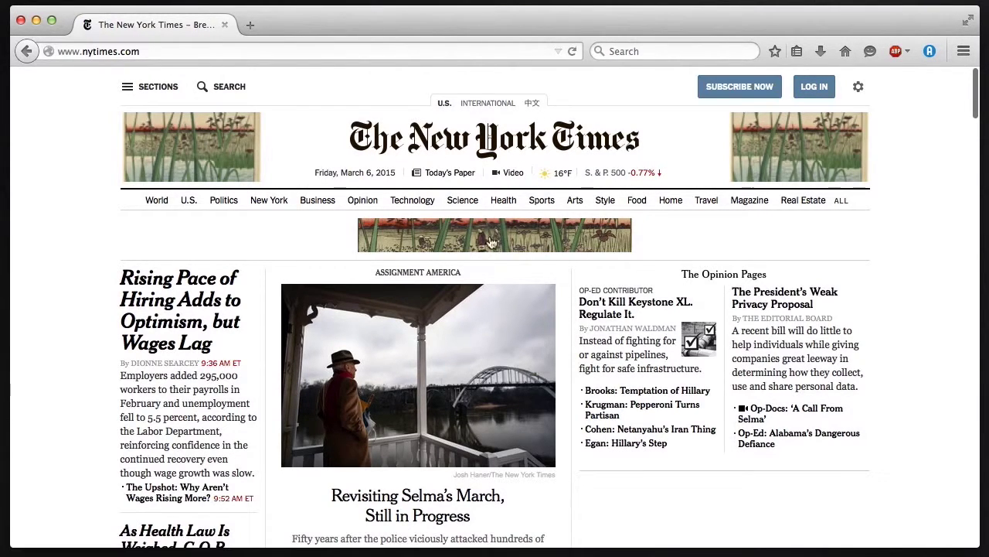
{"action": "scroll", "coordinate": [723, 306], "scroll_direction": "down", "scroll_amount": 2}
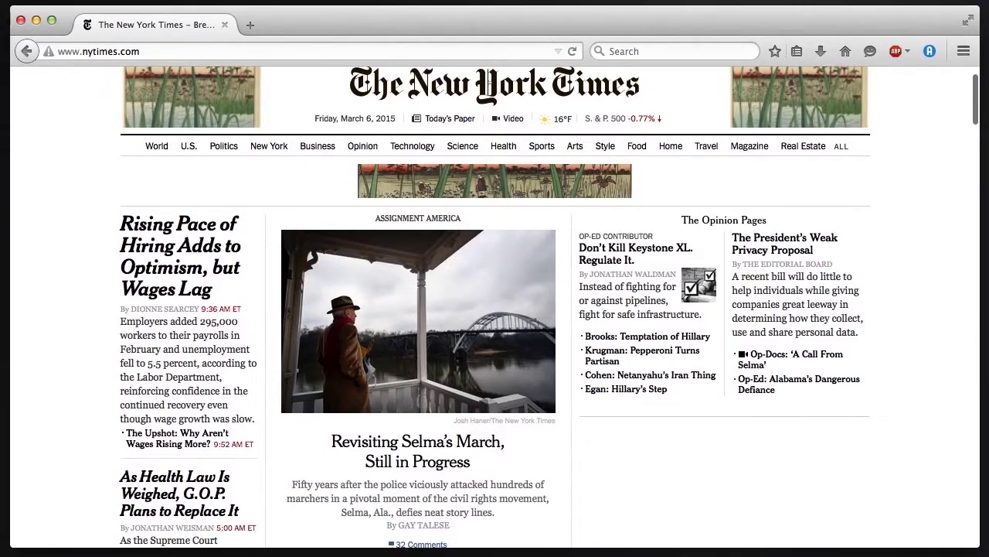
{"action": "scroll", "coordinate": [423, 492], "scroll_direction": "down", "scroll_amount": 15}
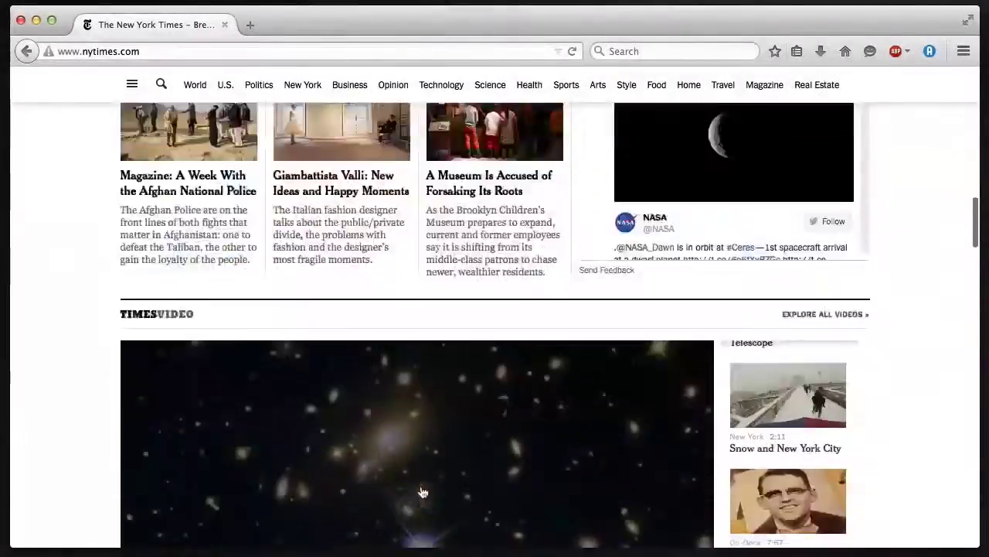
{"action": "scroll", "coordinate": [423, 493], "scroll_direction": "down", "scroll_amount": 12}
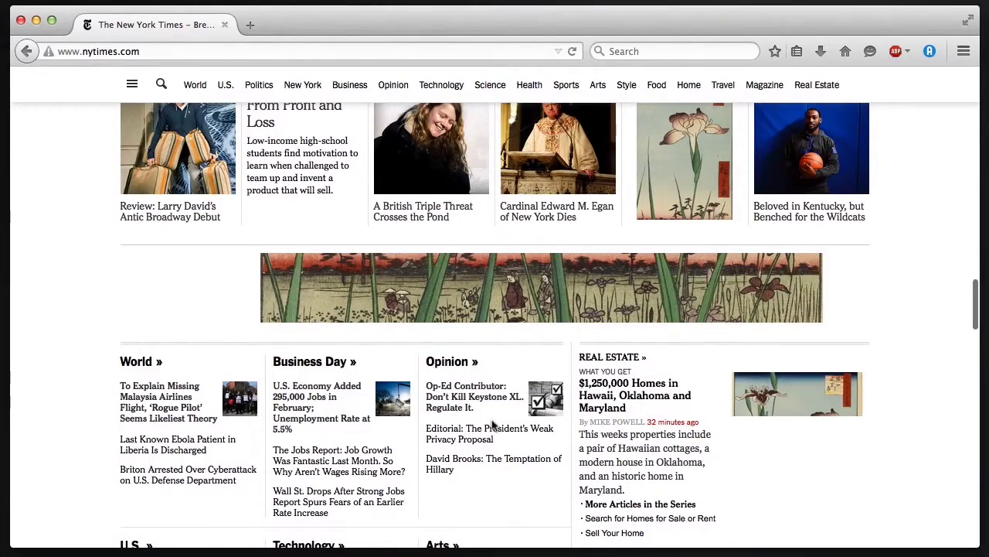
{"action": "scroll", "coordinate": [485, 410], "scroll_direction": "down", "scroll_amount": 2}
{"action": "scroll", "coordinate": [482, 431], "scroll_direction": "down", "scroll_amount": 15}
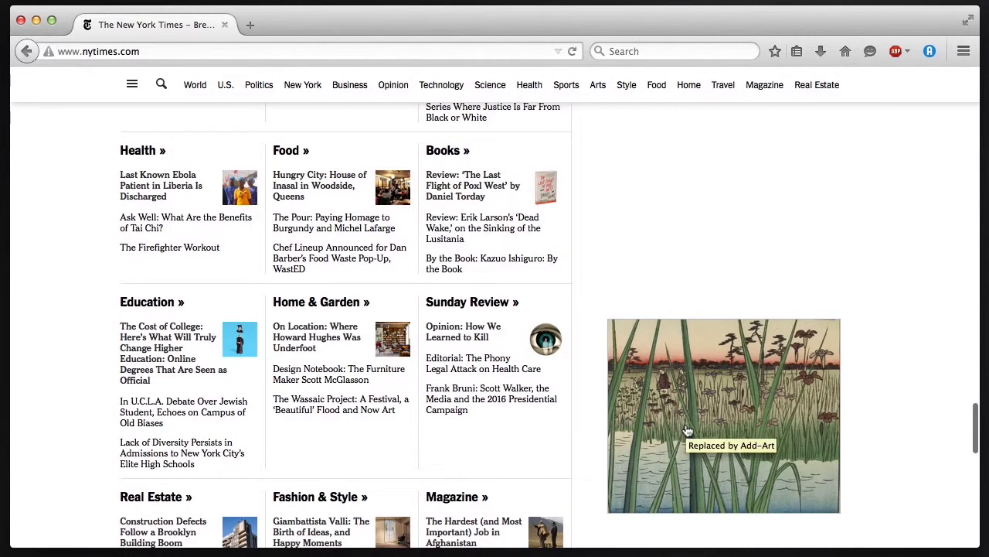
Select the NASA subscription in Add-Art Settings and apply the changes
{"action": "left_click", "coordinate": [929, 52]}
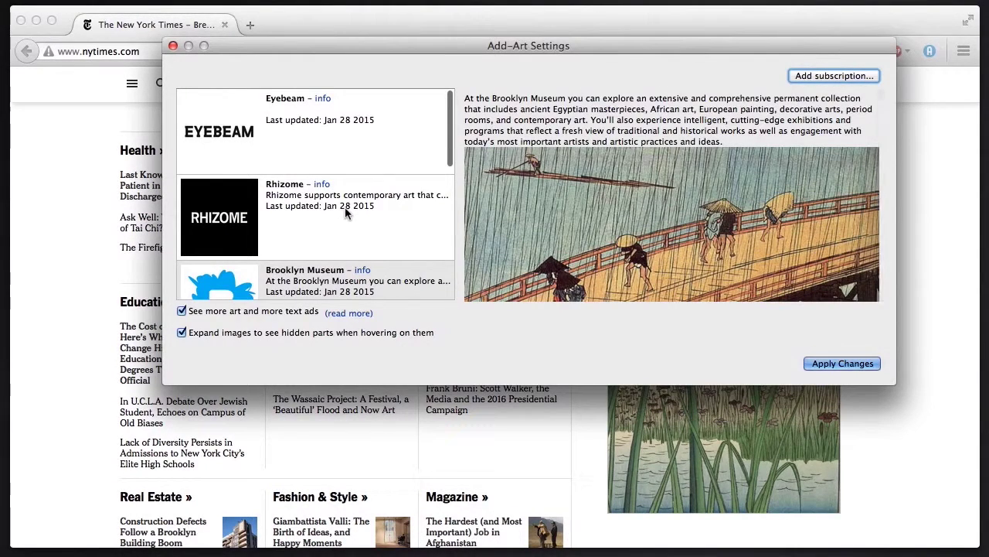
{"action": "scroll", "coordinate": [337, 220], "scroll_direction": "down", "scroll_amount": 5}
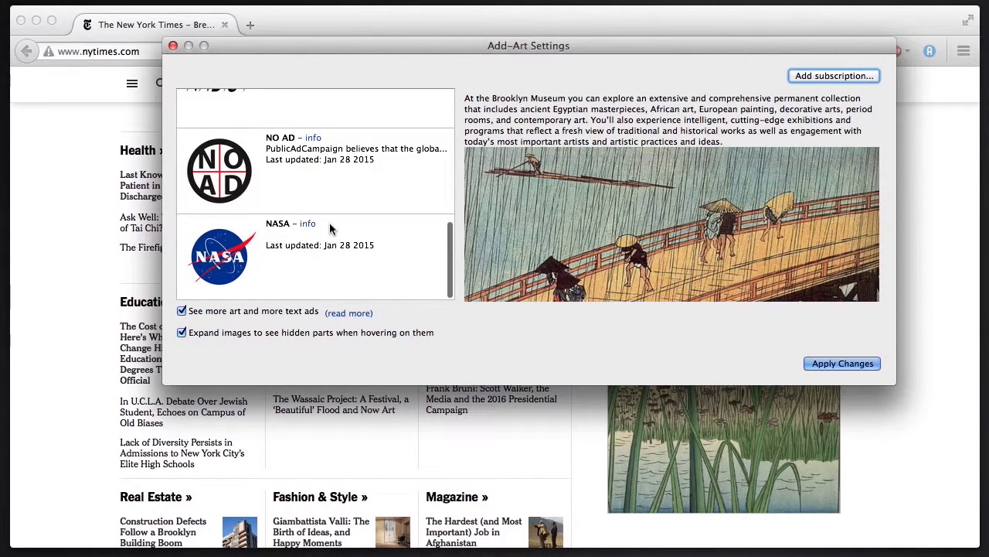
{"action": "left_click", "coordinate": [331, 225]}
{"action": "left_click", "coordinate": [845, 365]}
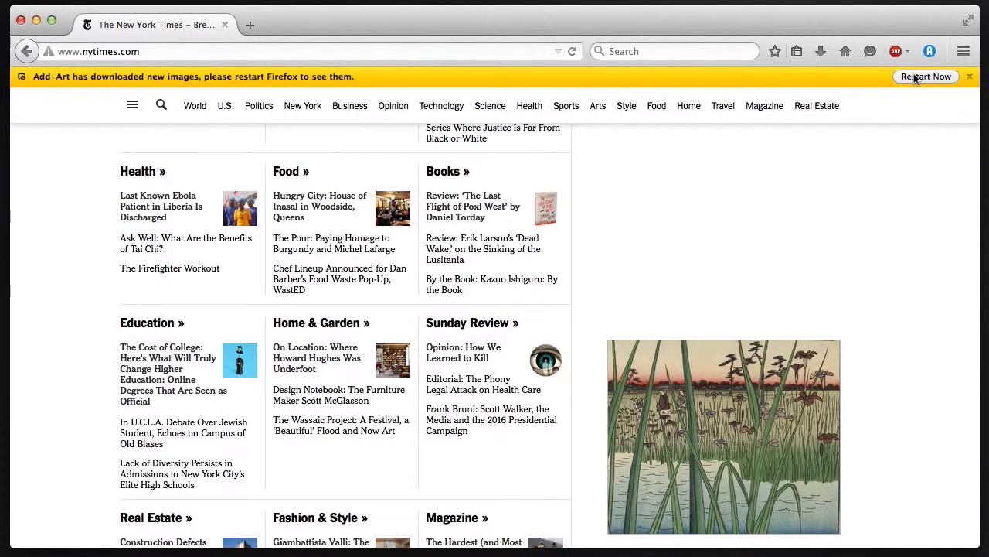
Restart Firefox and load nytimes.com from the address bar
{"action": "left_click", "coordinate": [915, 77]}
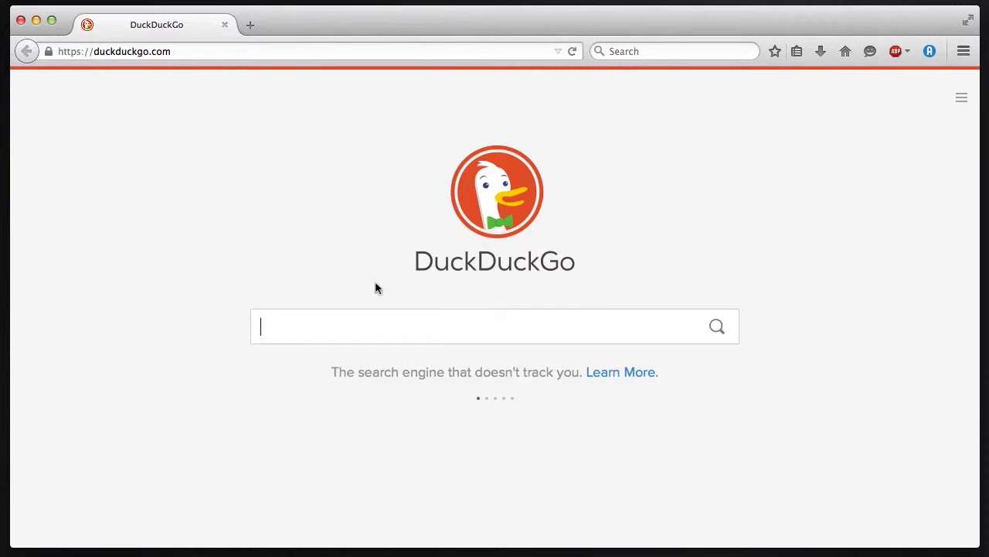
{"action": "left_click", "coordinate": [225, 51]}
{"action": "type", "text": "nytimes.com/"}
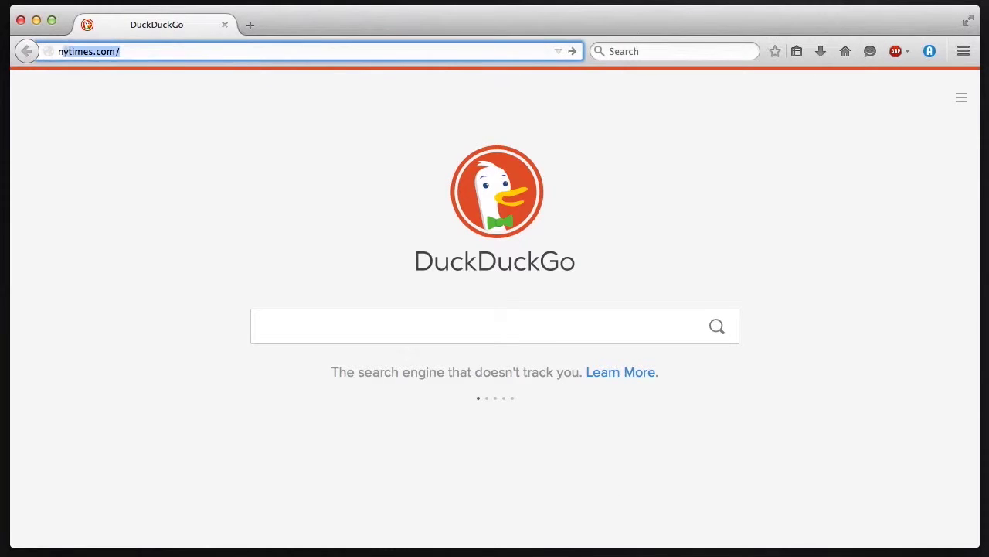
{"action": "key", "text": "Return"}
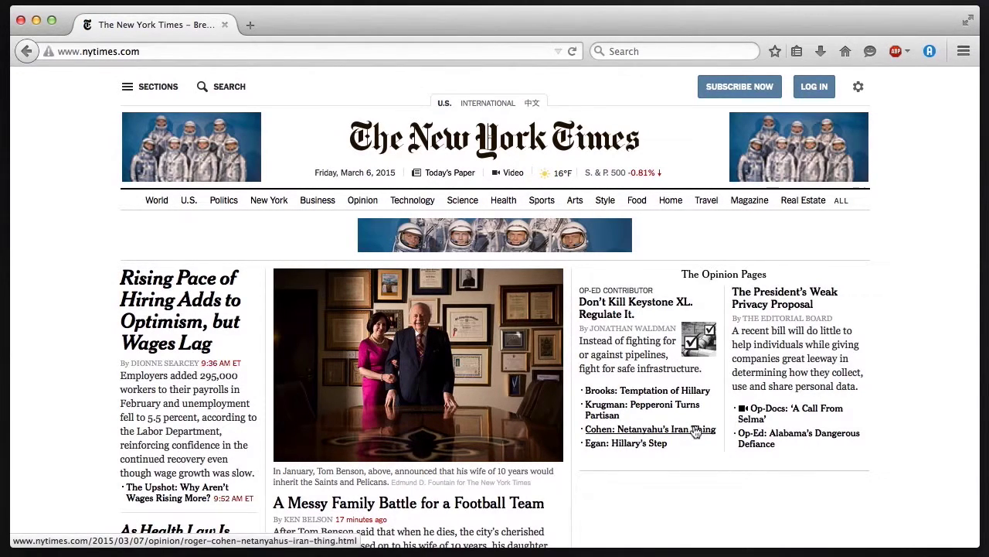
Scroll through the NASA astronaut photos filling the ad spaces, then reopen Add-Art Settings
{"action": "scroll", "coordinate": [695, 432], "scroll_direction": "down", "scroll_amount": 4}
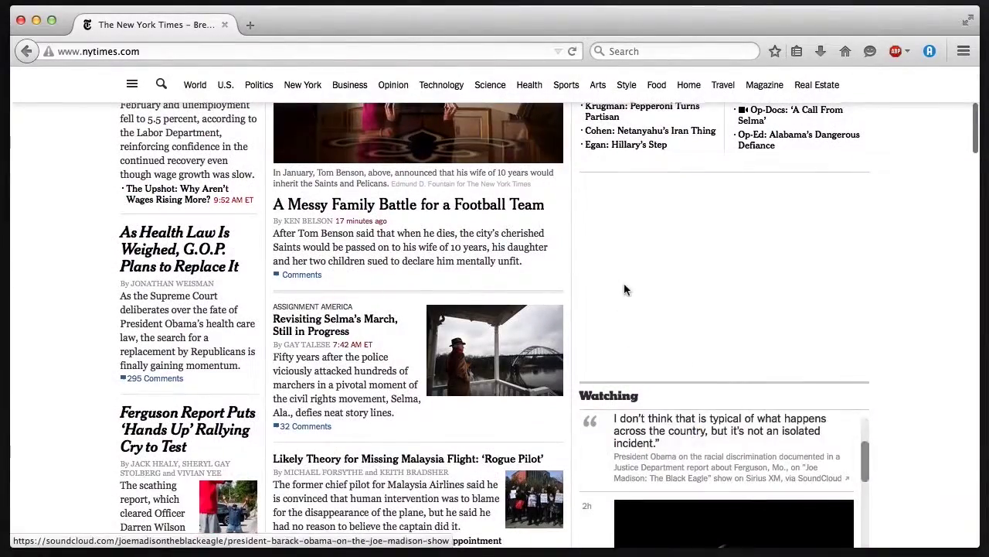
{"action": "scroll", "coordinate": [624, 283], "scroll_direction": "up", "scroll_amount": 4}
{"action": "scroll", "coordinate": [928, 296], "scroll_direction": "down", "scroll_amount": 15}
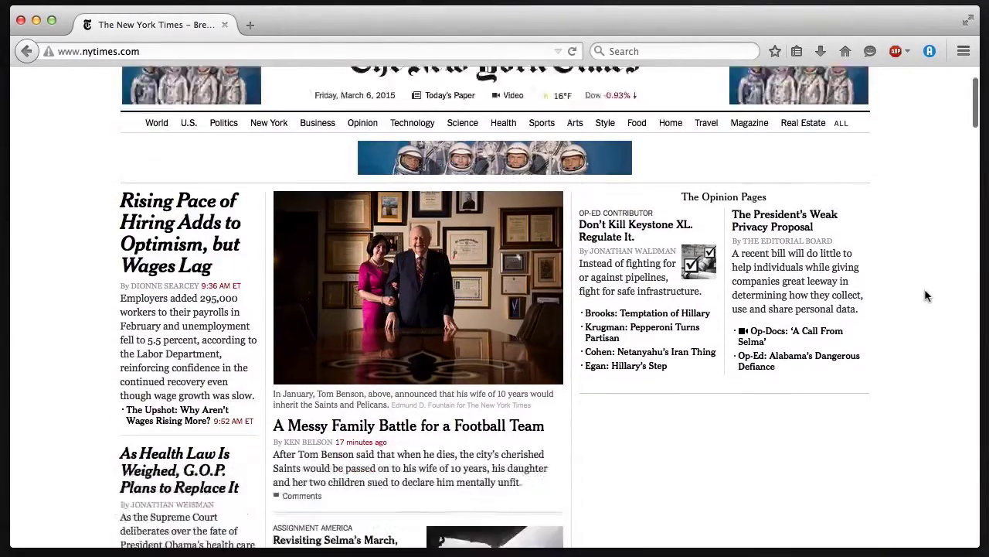
{"action": "scroll", "coordinate": [927, 296], "scroll_direction": "down", "scroll_amount": 10}
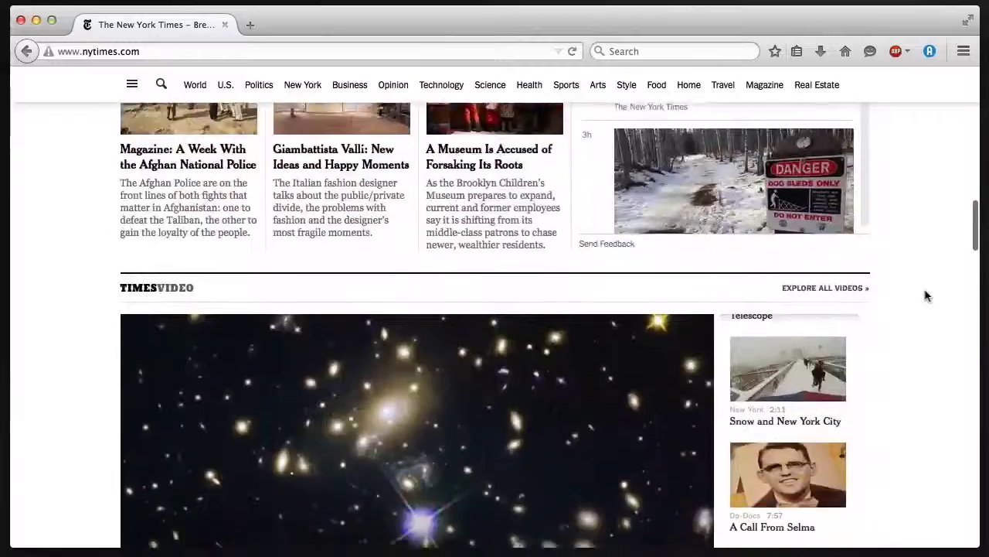
{"action": "scroll", "coordinate": [928, 297], "scroll_direction": "down", "scroll_amount": 10}
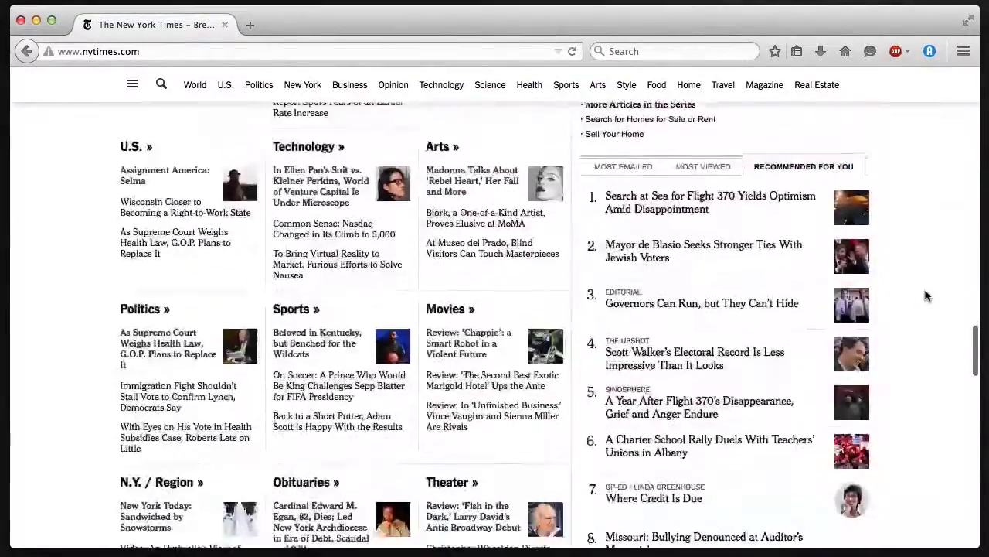
{"action": "scroll", "coordinate": [927, 296], "scroll_direction": "down", "scroll_amount": 8}
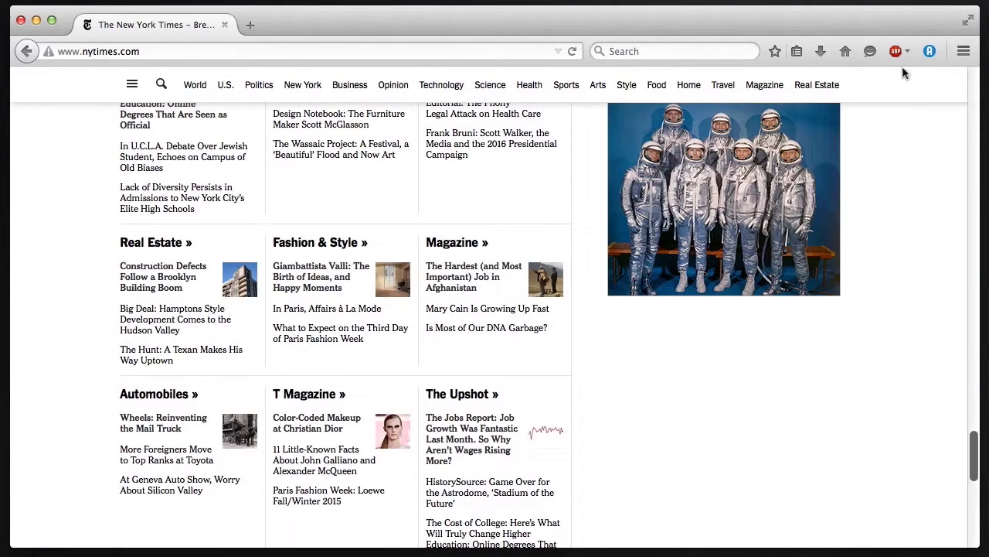
{"action": "left_click", "coordinate": [931, 52]}
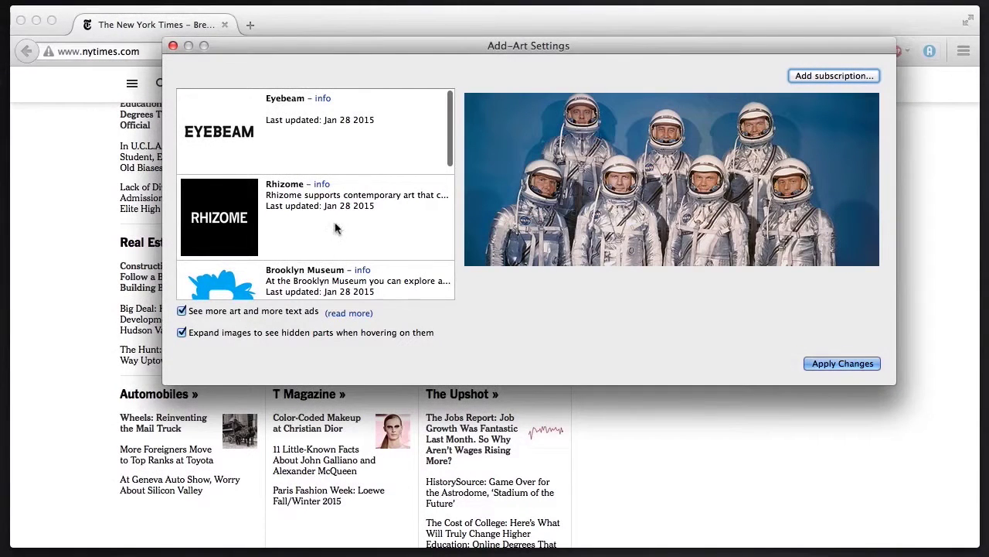
Uncheck Add-Art's 'See more art and more text ads' option and apply the change
{"action": "left_click", "coordinate": [181, 311]}
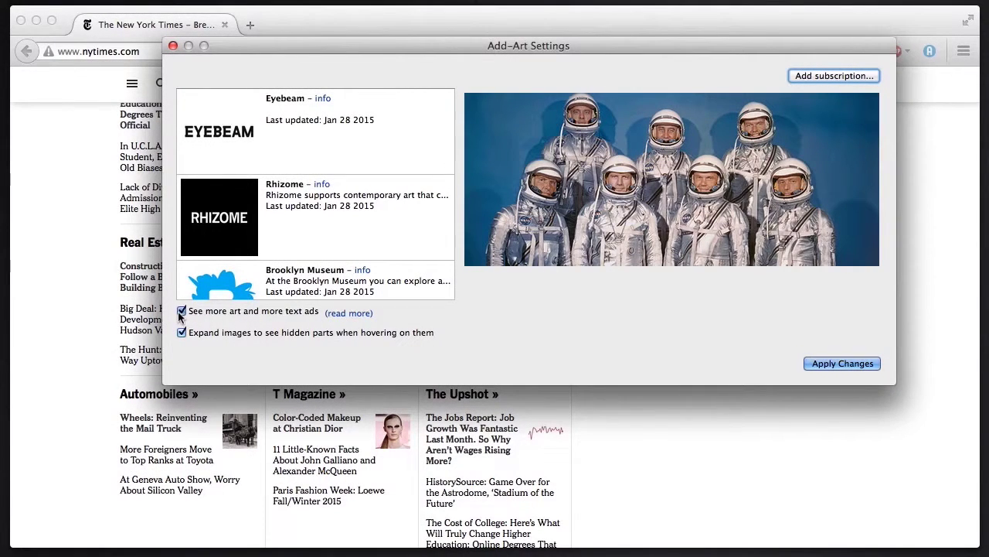
{"action": "left_click", "coordinate": [835, 364]}
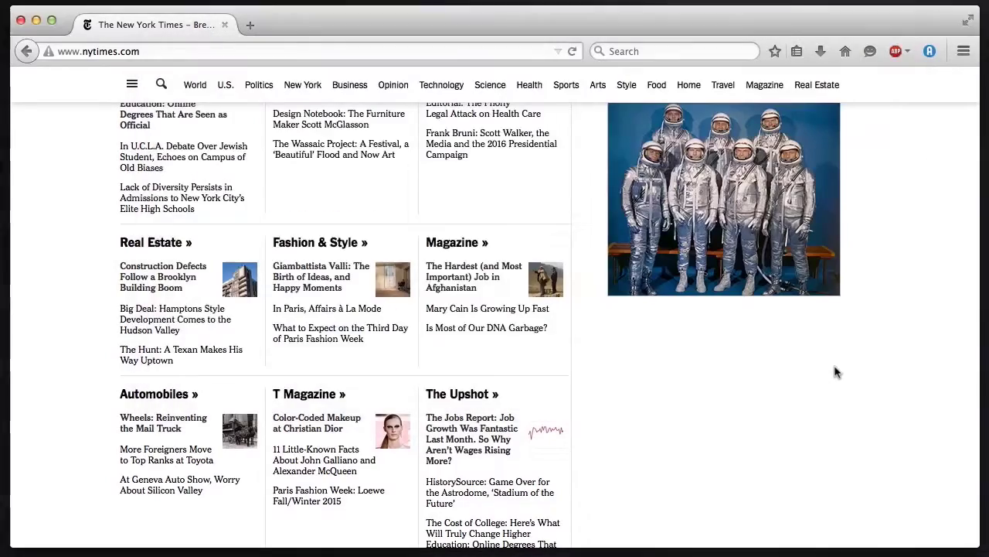
{"action": "scroll", "coordinate": [835, 372], "scroll_direction": "down", "scroll_amount": 10}
{"action": "scroll", "coordinate": [835, 372], "scroll_direction": "up", "scroll_amount": 3}
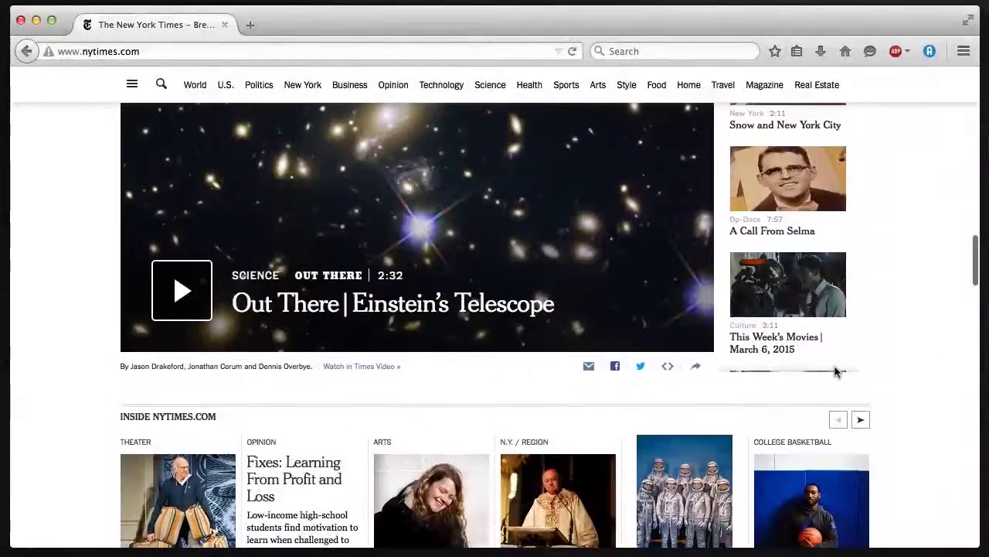
Reload The New York Times page and scroll through it to check the former ad spots
{"action": "left_click", "coordinate": [572, 51]}
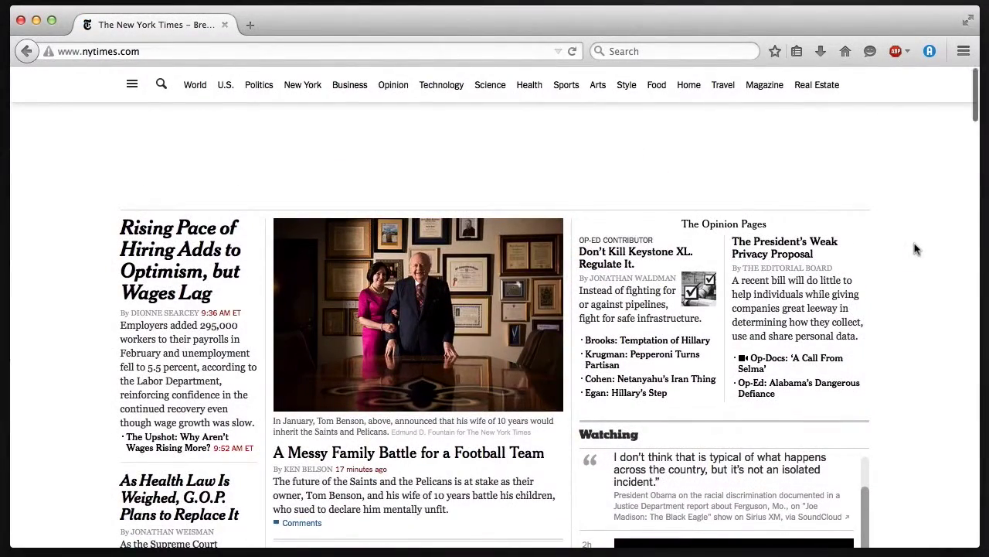
{"action": "scroll", "coordinate": [914, 249], "scroll_direction": "down", "scroll_amount": 5}
{"action": "scroll", "coordinate": [914, 249], "scroll_direction": "up", "scroll_amount": 5}
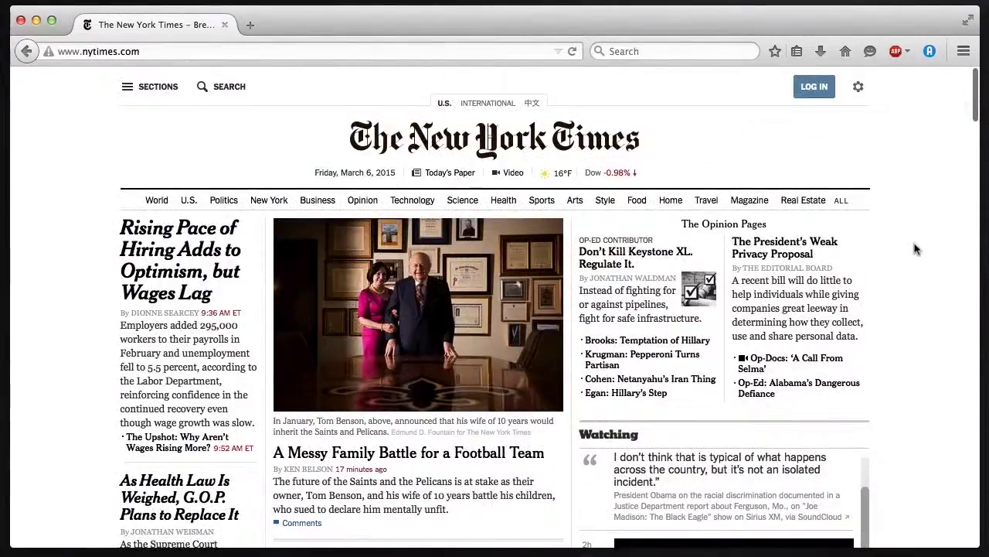
{"action": "scroll", "coordinate": [914, 249], "scroll_direction": "down", "scroll_amount": 4}
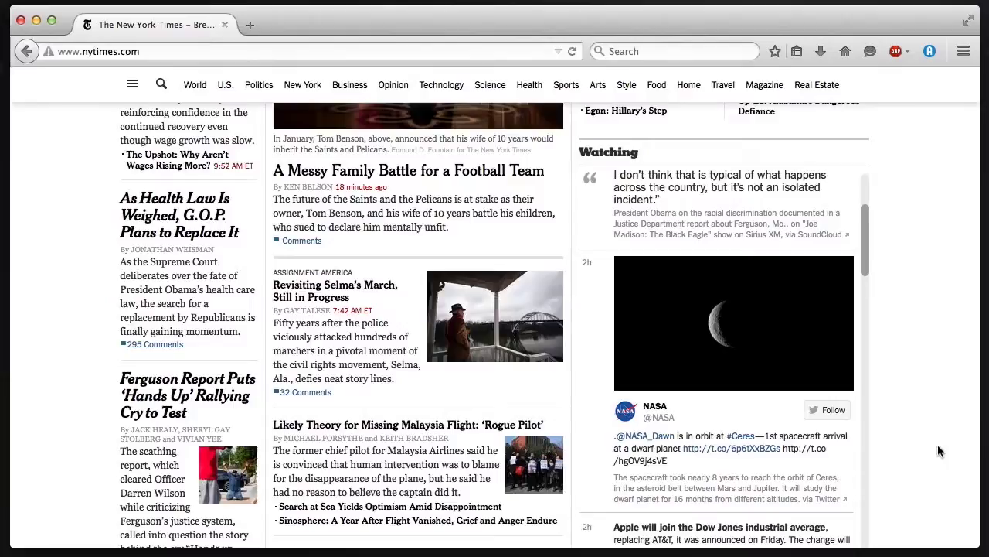
{"action": "scroll", "coordinate": [937, 443], "scroll_direction": "down", "scroll_amount": 15}
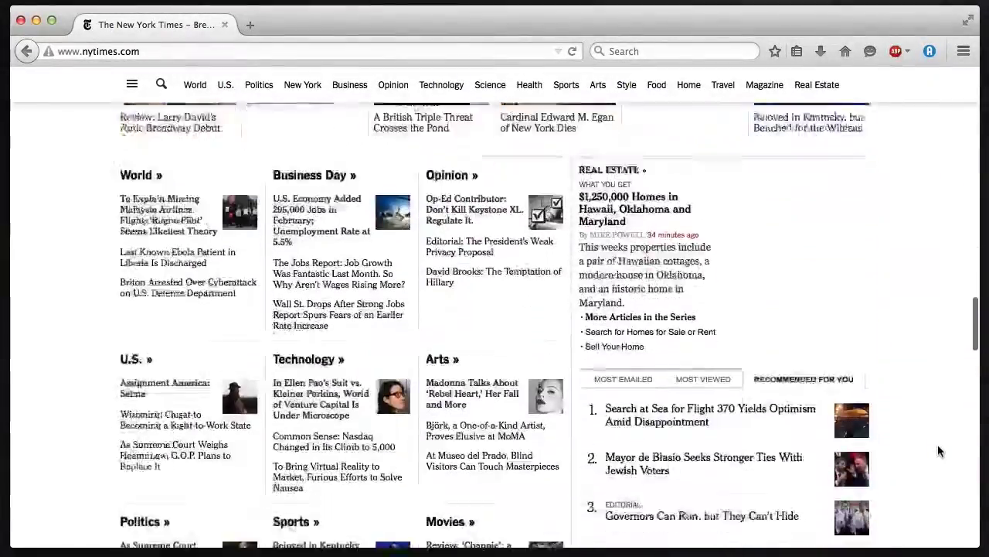
{"action": "scroll", "coordinate": [939, 451], "scroll_direction": "down", "scroll_amount": 15}
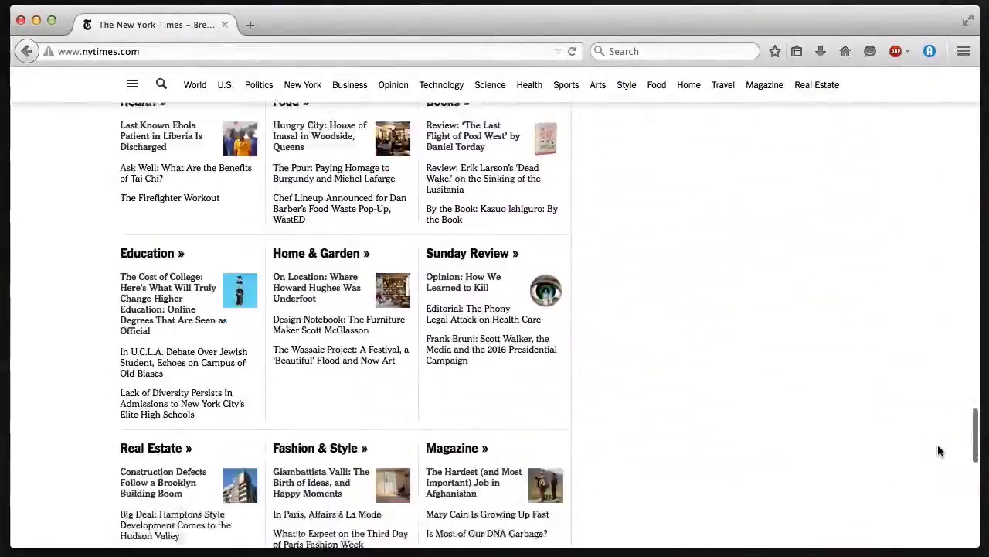
{"action": "scroll", "coordinate": [939, 450], "scroll_direction": "down", "scroll_amount": 10}
{"action": "scroll", "coordinate": [940, 451], "scroll_direction": "up", "scroll_amount": 20}
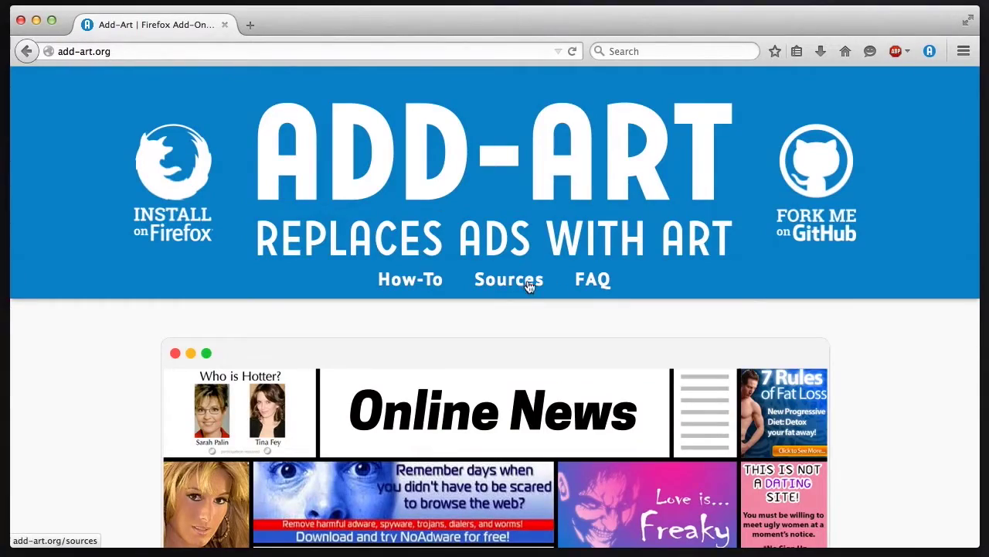
Open the Add-Art GitHub repository in a new tab and go to its Issues list
{"action": "left_click", "coordinate": [811, 176], "text": "super"}
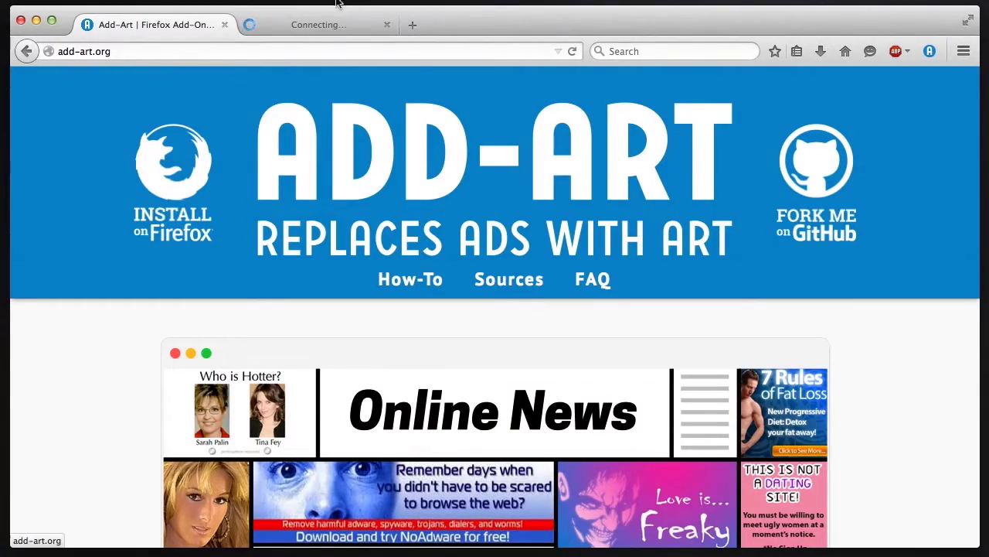
{"action": "left_click", "coordinate": [311, 32]}
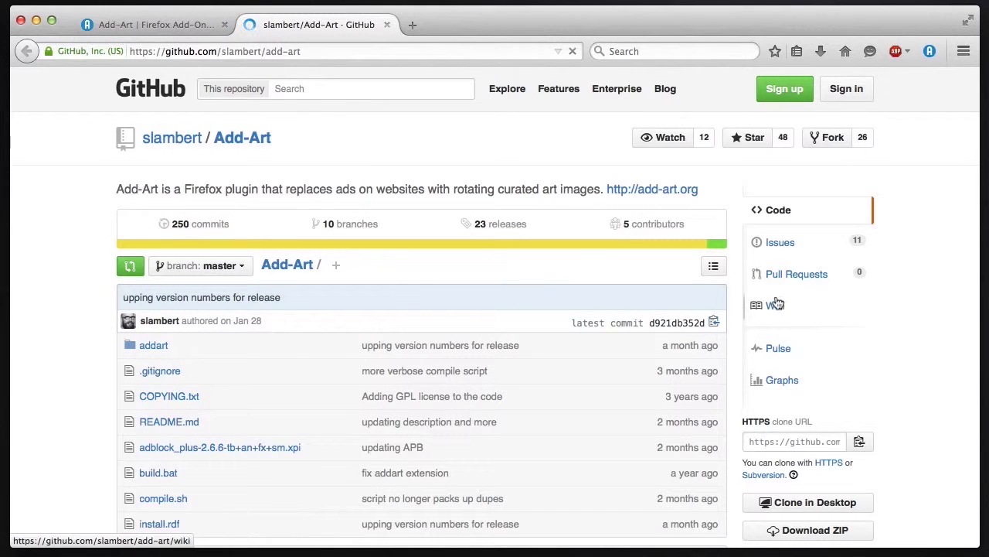
{"action": "left_click", "coordinate": [787, 243]}
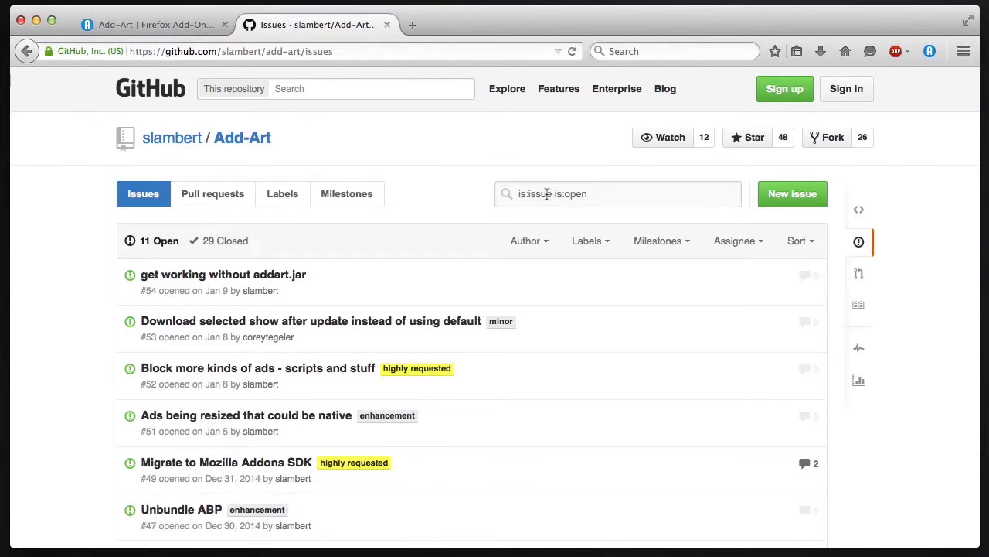
Look through the 11 open issues, then return to the slambert/Add-Art repository's code page
{"action": "scroll", "coordinate": [476, 309], "scroll_direction": "down", "scroll_amount": 5}
{"action": "scroll", "coordinate": [477, 309], "scroll_direction": "up", "scroll_amount": 3}
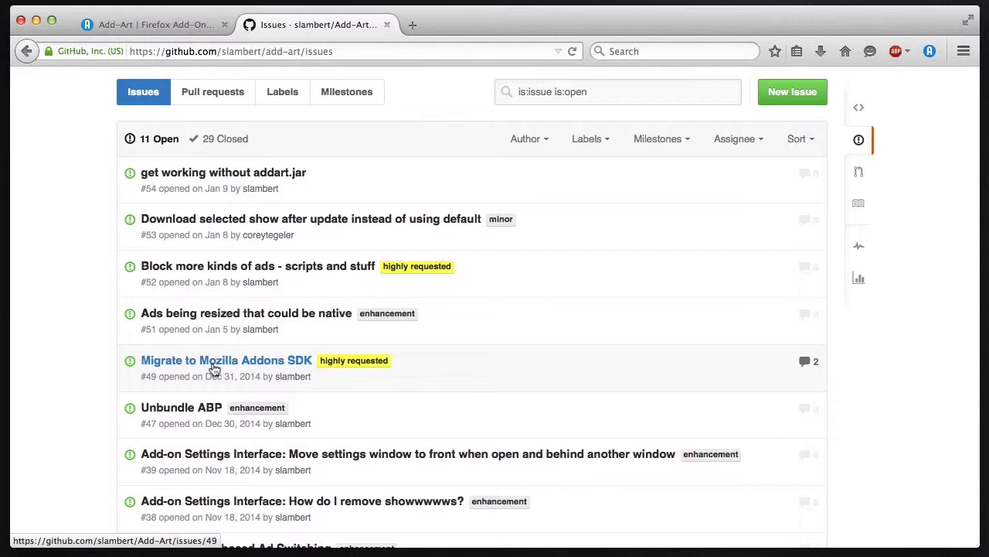
{"action": "scroll", "coordinate": [214, 369], "scroll_direction": "down", "scroll_amount": 1}
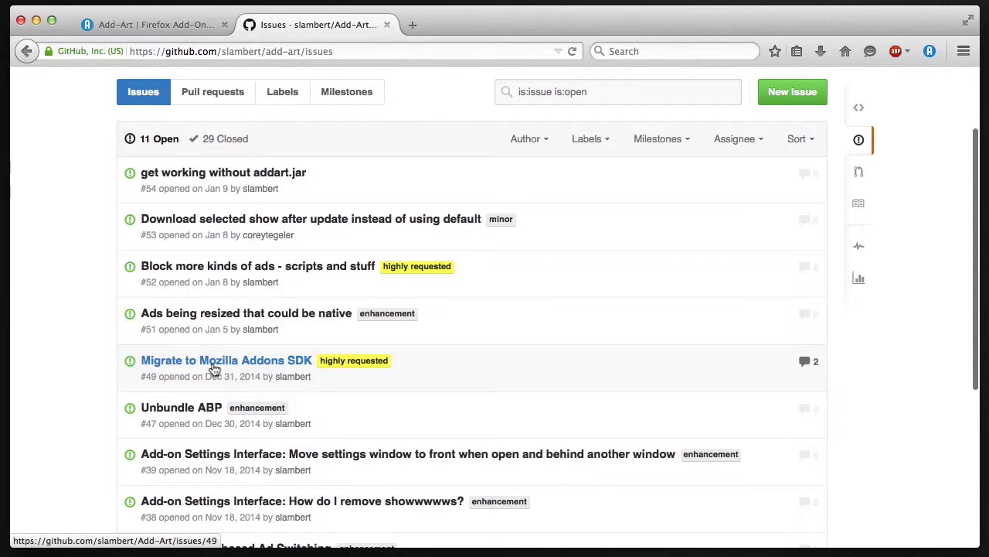
{"action": "scroll", "coordinate": [214, 368], "scroll_direction": "down", "scroll_amount": 6}
{"action": "scroll", "coordinate": [214, 369], "scroll_direction": "up", "scroll_amount": 7}
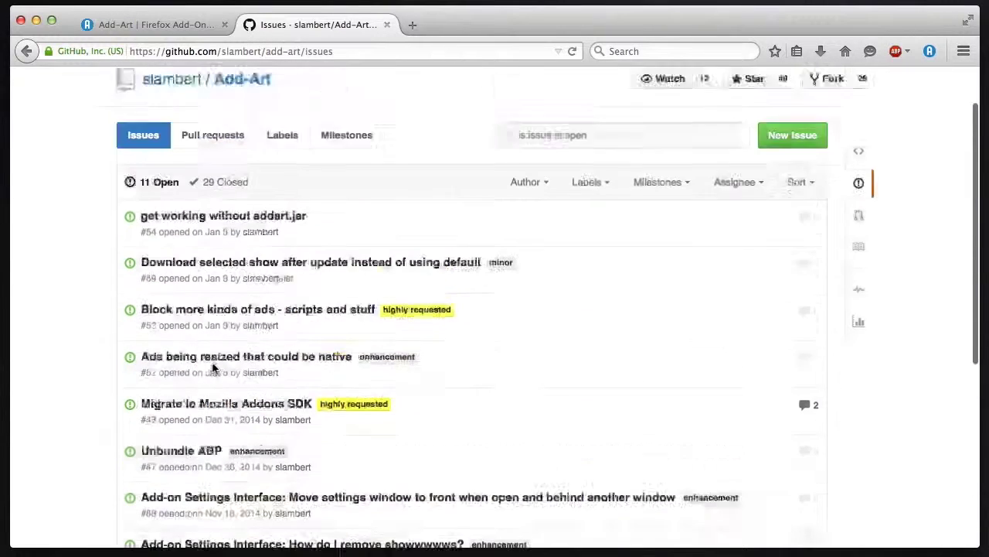
{"action": "scroll", "coordinate": [214, 368], "scroll_direction": "up", "scroll_amount": 1}
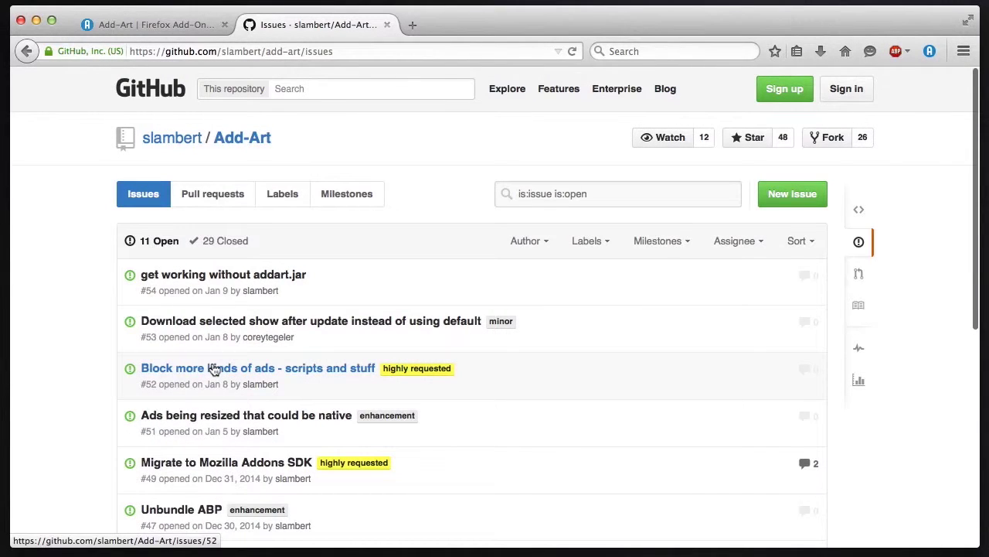
{"action": "left_click", "coordinate": [248, 138]}
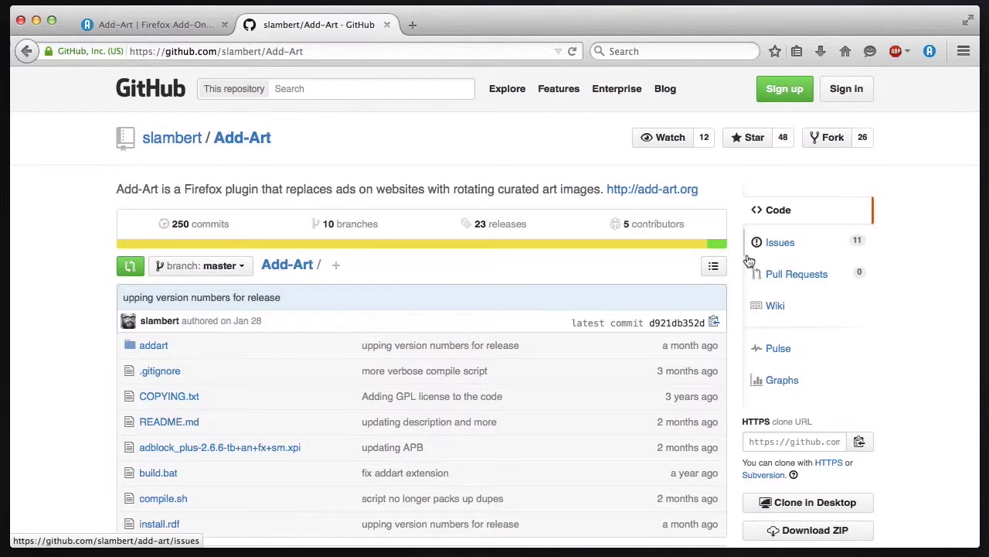
Switch back to the 'Add-Art | Firefox Add-On' tab showing add-art.org
{"action": "left_click", "coordinate": [147, 24]}
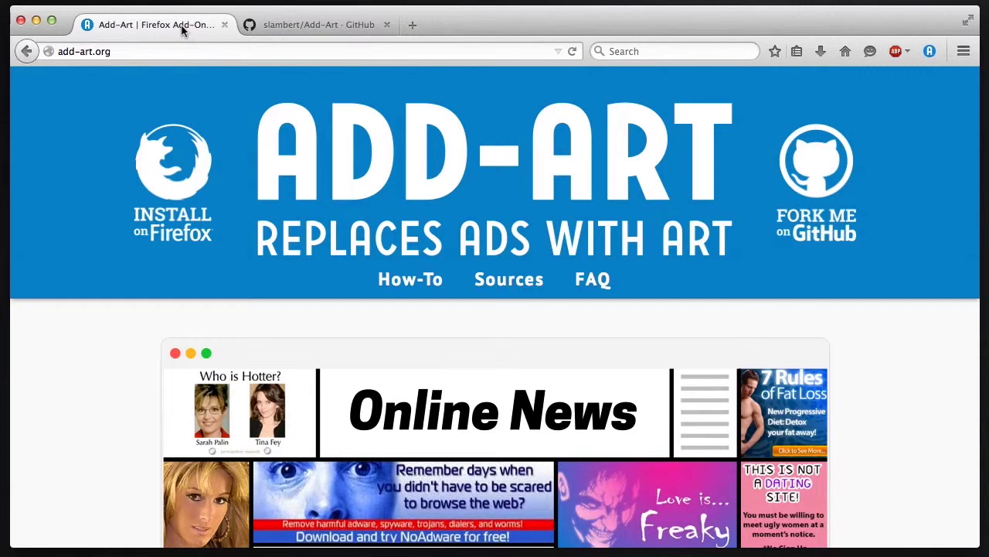